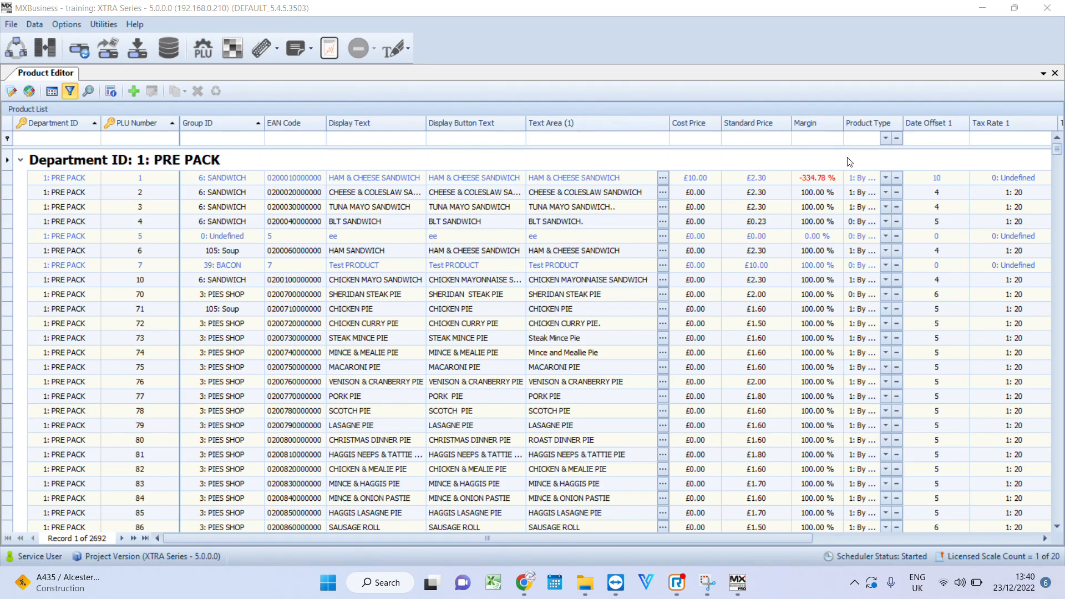
Open the Media Manager and view the adverts assigned to Playlist 1
{"action": "left_click", "coordinate": [396, 54]}
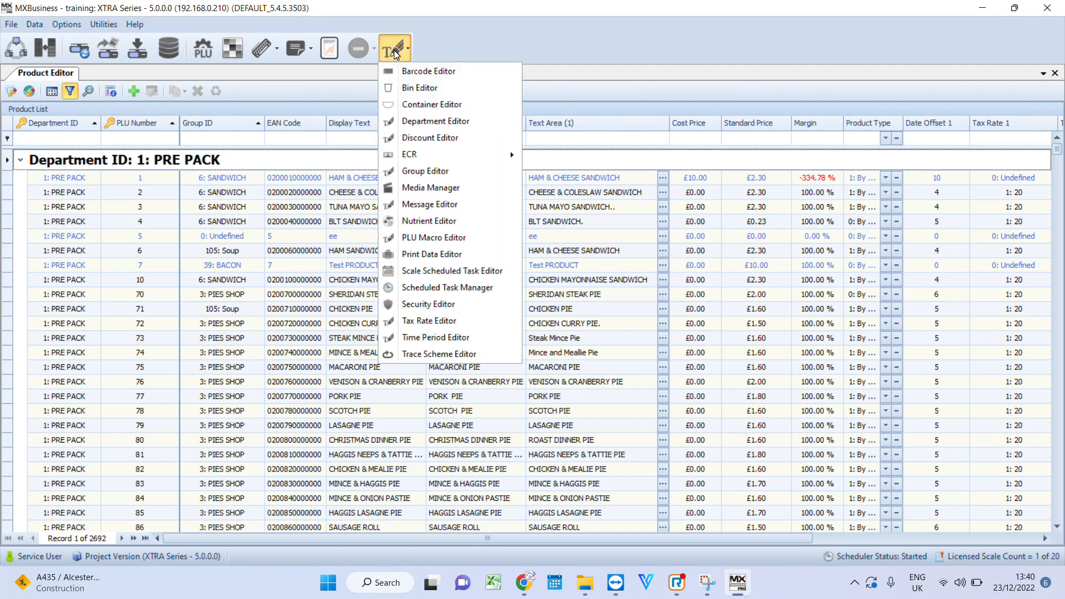
{"action": "left_click", "coordinate": [471, 193]}
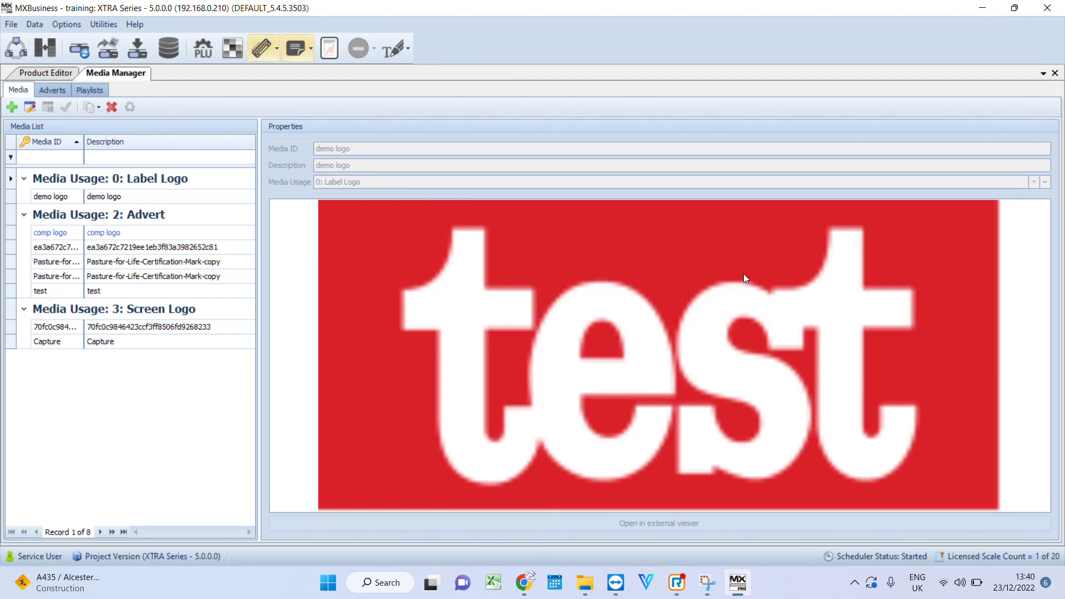
{"action": "left_click", "coordinate": [99, 92]}
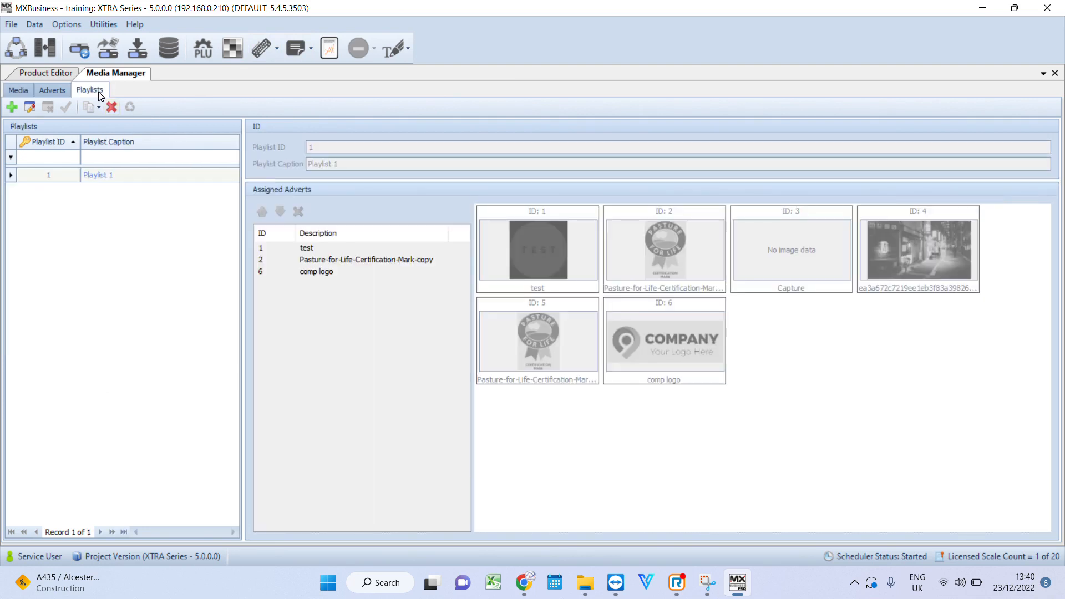
{"action": "left_click", "coordinate": [111, 176]}
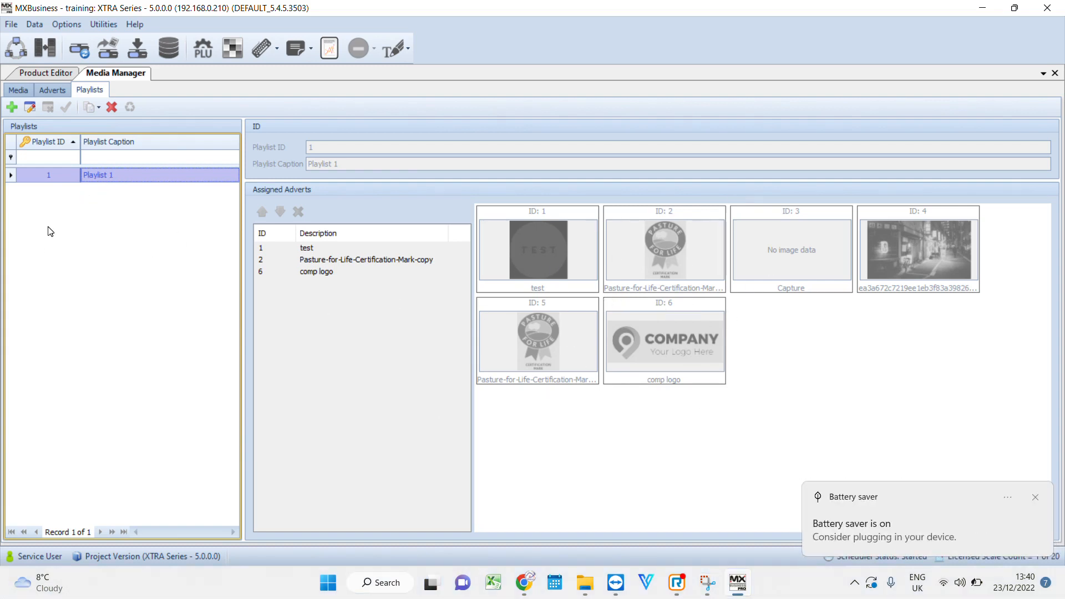
{"action": "left_click", "coordinate": [946, 515]}
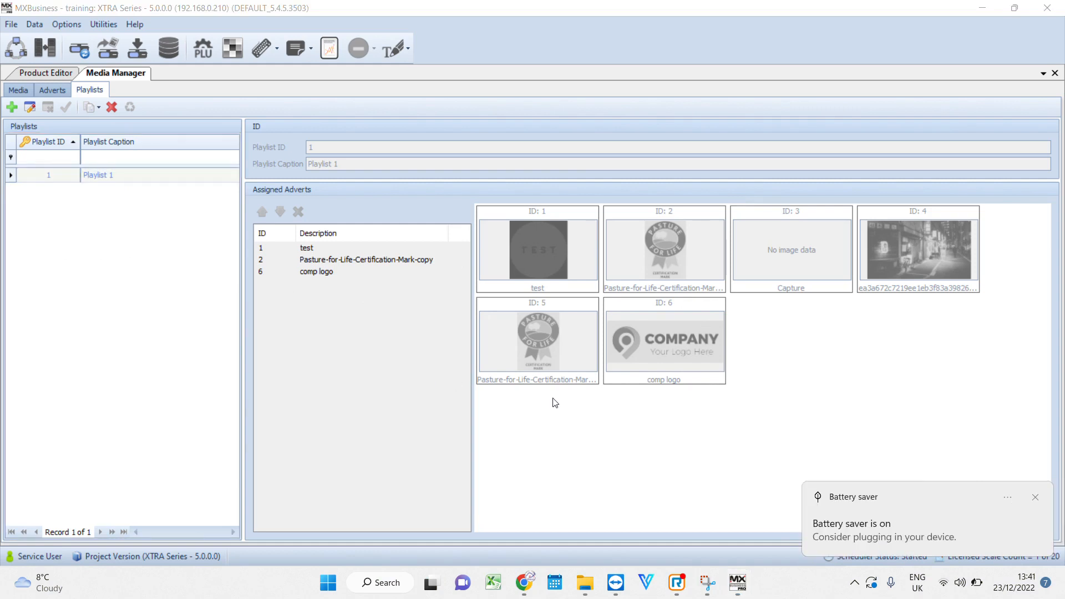
{"action": "left_click", "coordinate": [1035, 502]}
{"action": "left_click", "coordinate": [84, 209]}
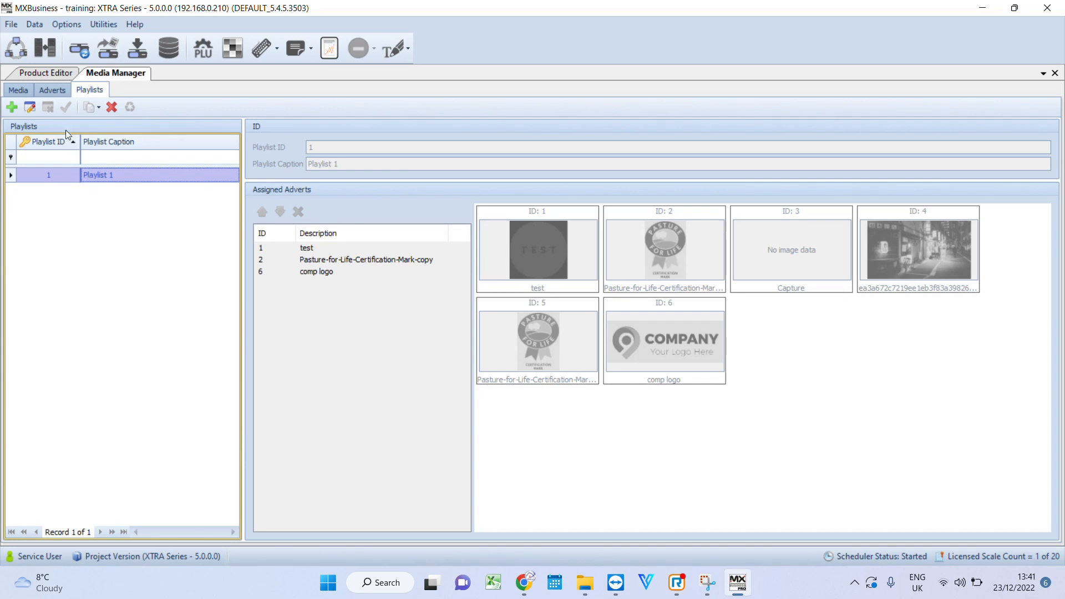
Import 70fc0c9846423ccf3ff8506fd9268233.jpg as an advert into a new playlist named Christmas, and view that playlist's assigned adverts
{"action": "left_click", "coordinate": [18, 91]}
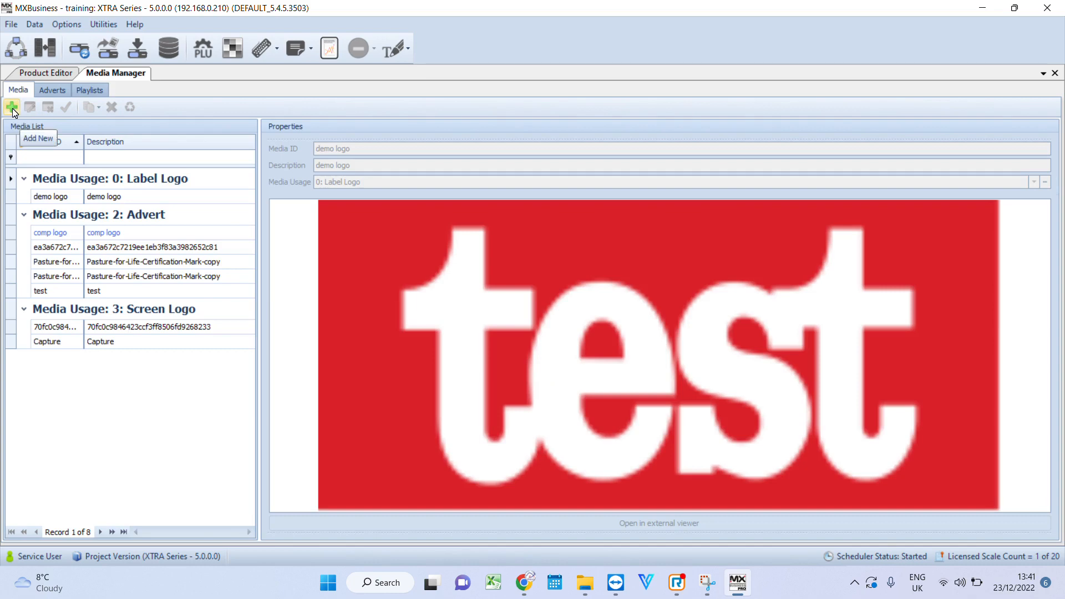
{"action": "left_click", "coordinate": [13, 110]}
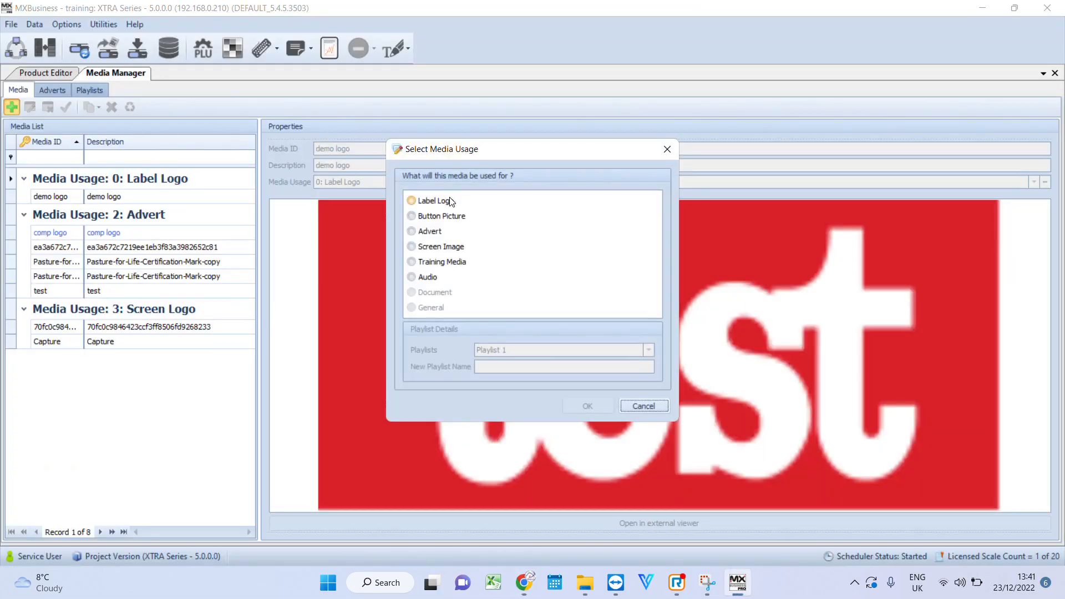
{"action": "left_click", "coordinate": [434, 232]}
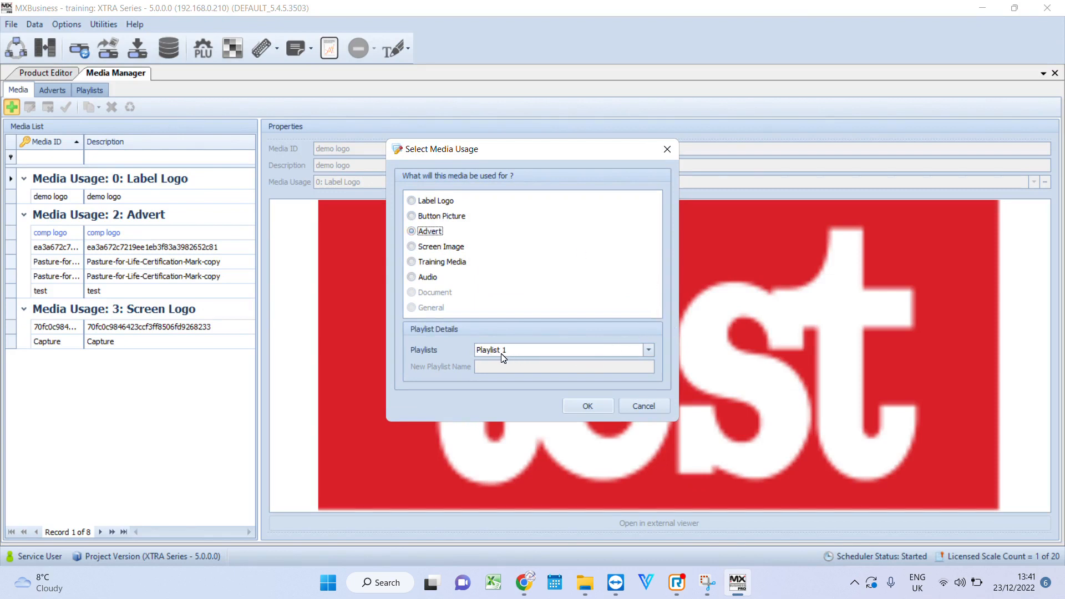
{"action": "left_click", "coordinate": [650, 349]}
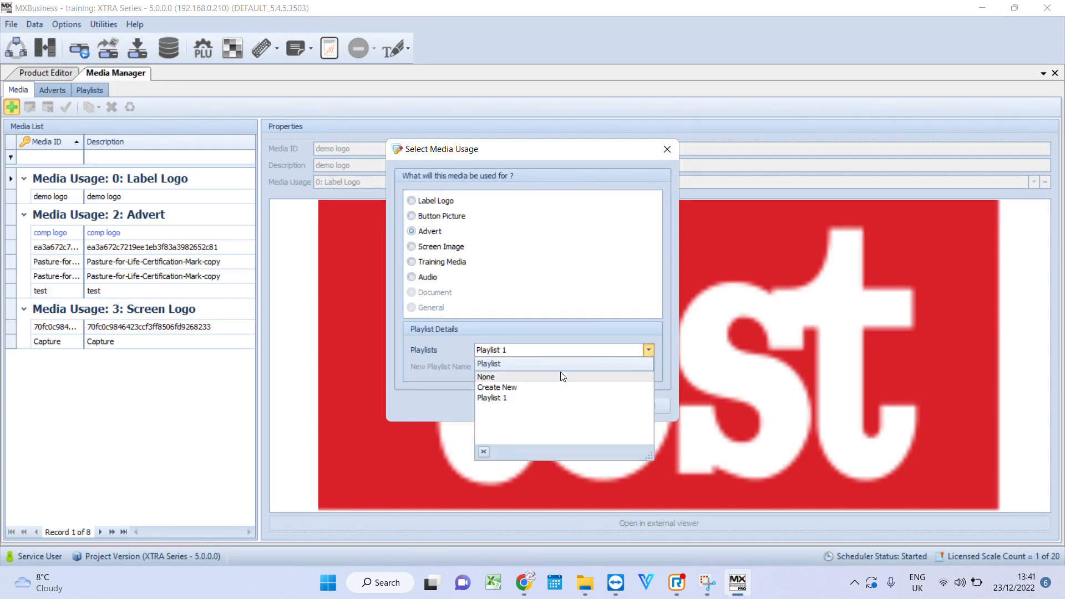
{"action": "left_click", "coordinate": [528, 388]}
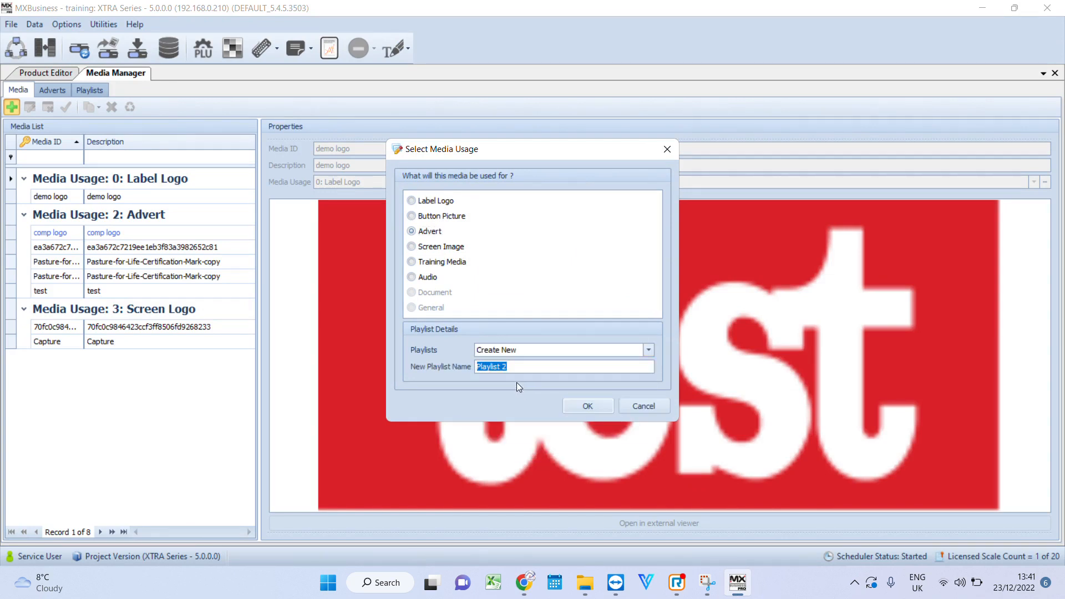
{"action": "type", "text": "Christmas"}
{"action": "left_click", "coordinate": [593, 406]}
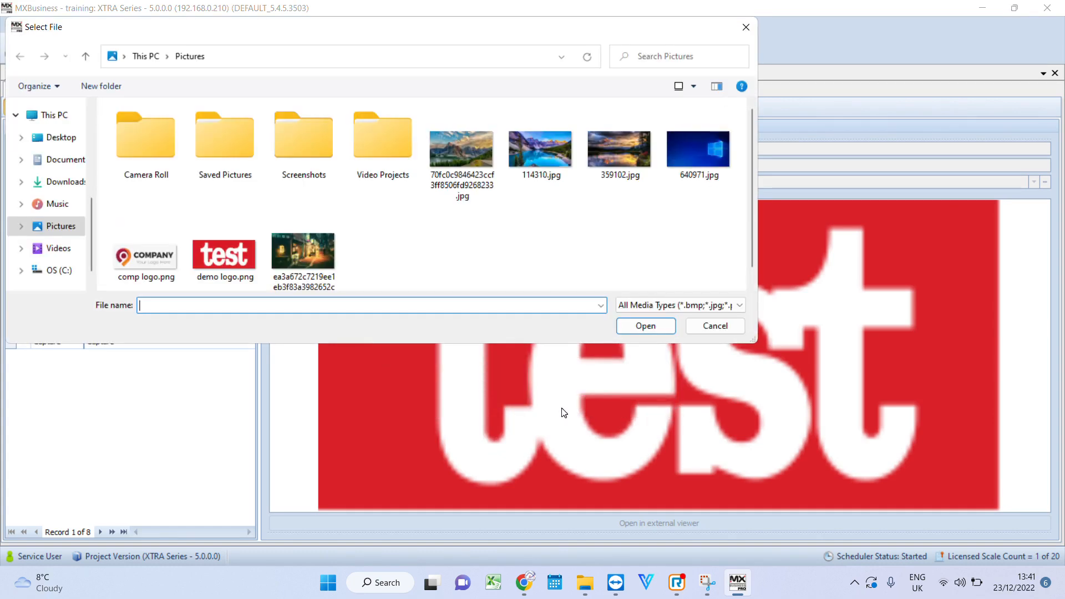
{"action": "double_click", "coordinate": [471, 148]}
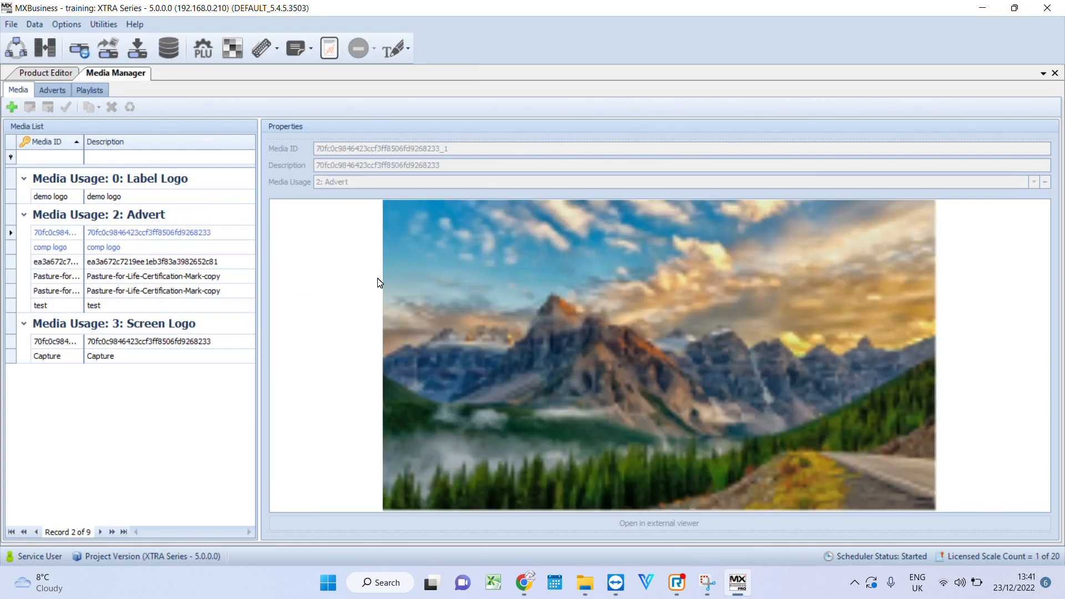
{"action": "left_click", "coordinate": [93, 89]}
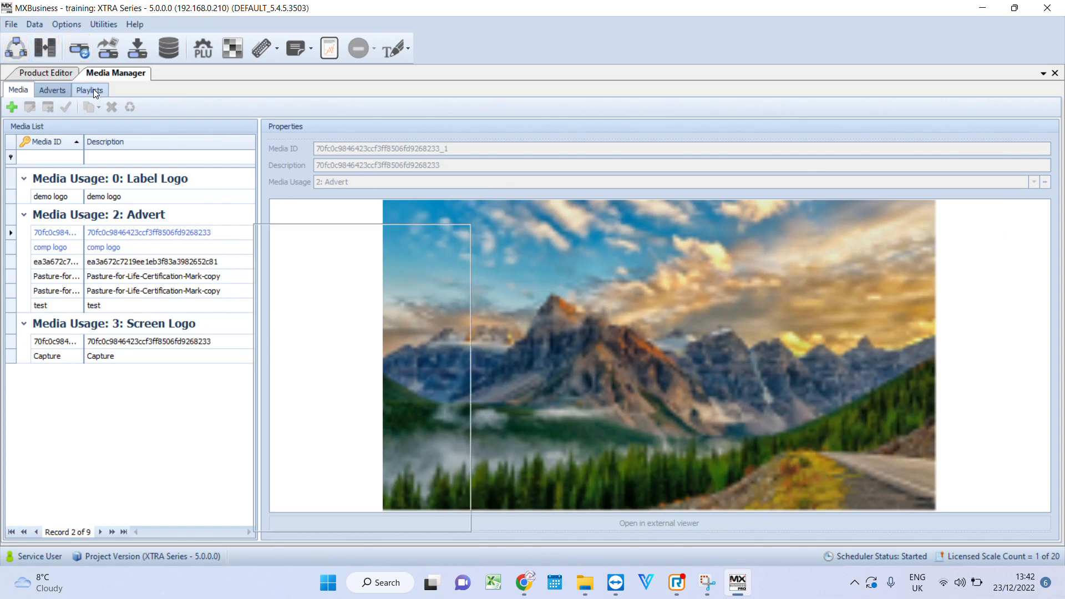
{"action": "left_click", "coordinate": [109, 190]}
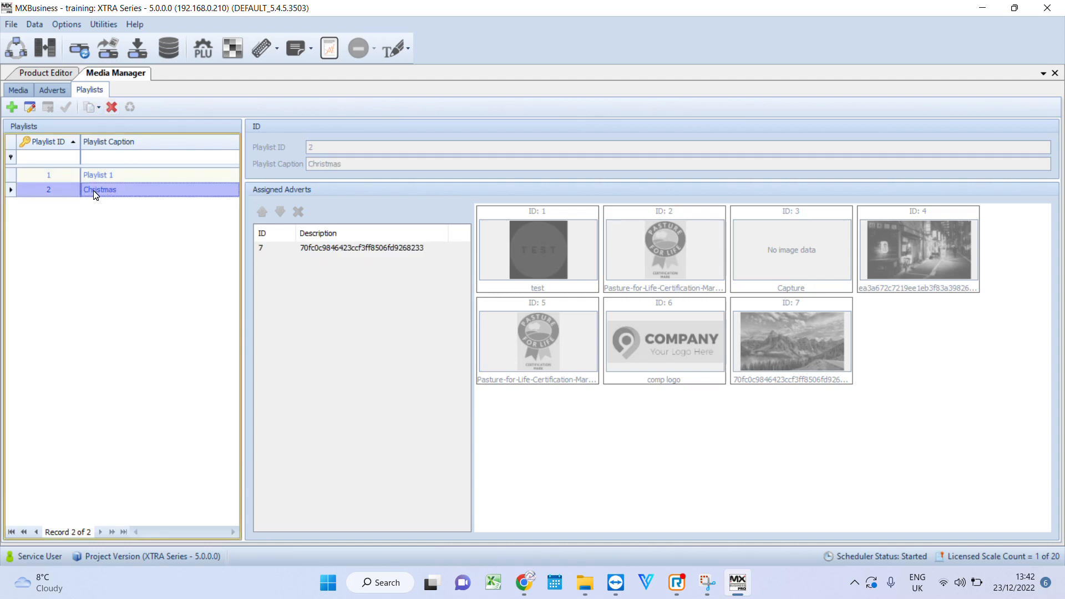
Import 640971.jpg from Pictures as an advert into the Christmas playlist
{"action": "left_click", "coordinate": [18, 90]}
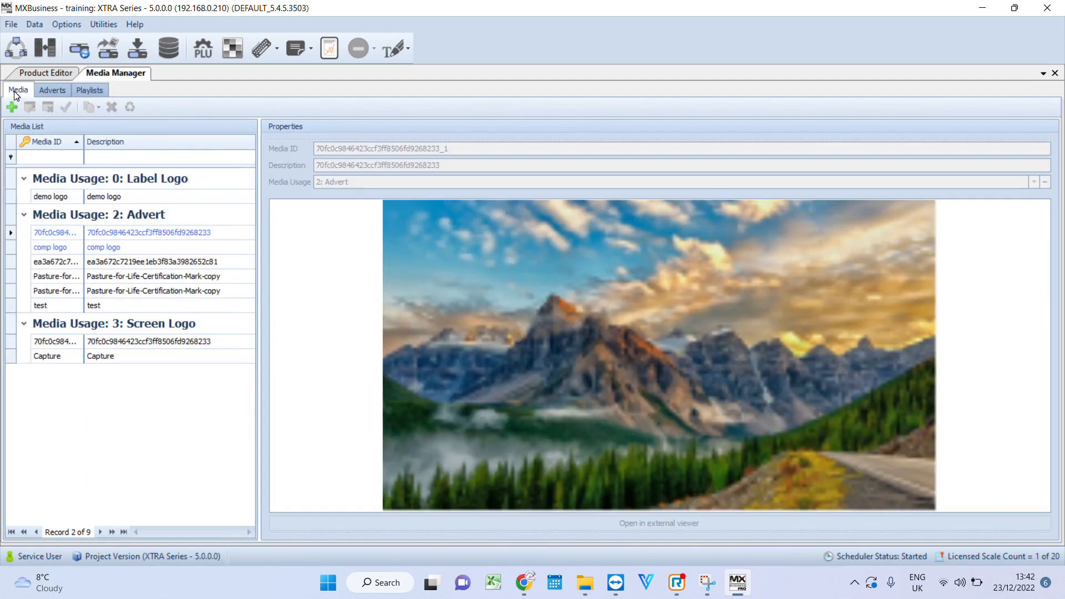
{"action": "left_click", "coordinate": [12, 107]}
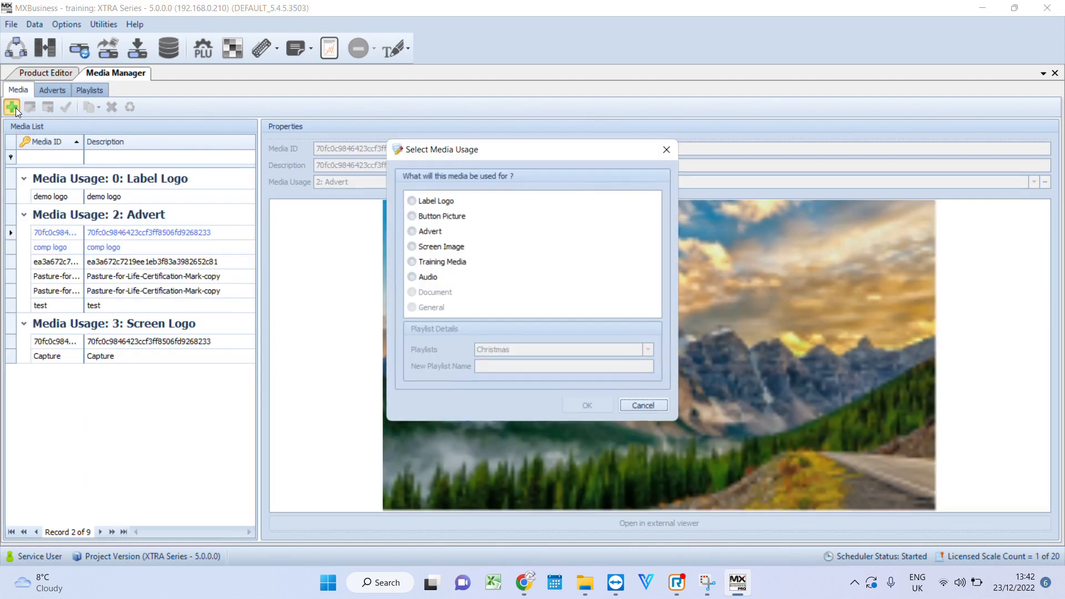
{"action": "left_click", "coordinate": [427, 231]}
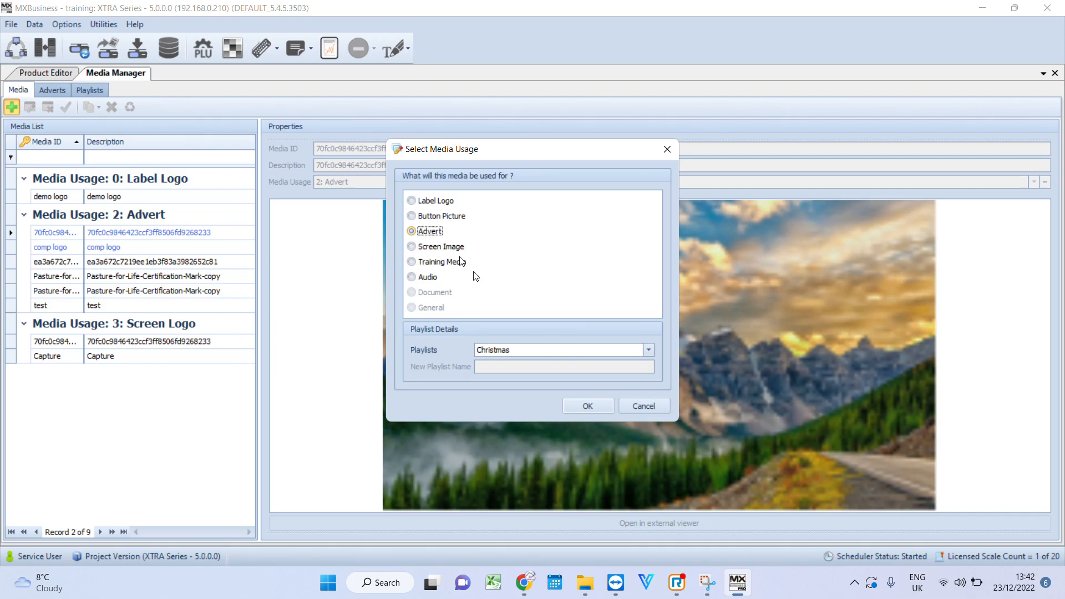
{"action": "left_click", "coordinate": [590, 407]}
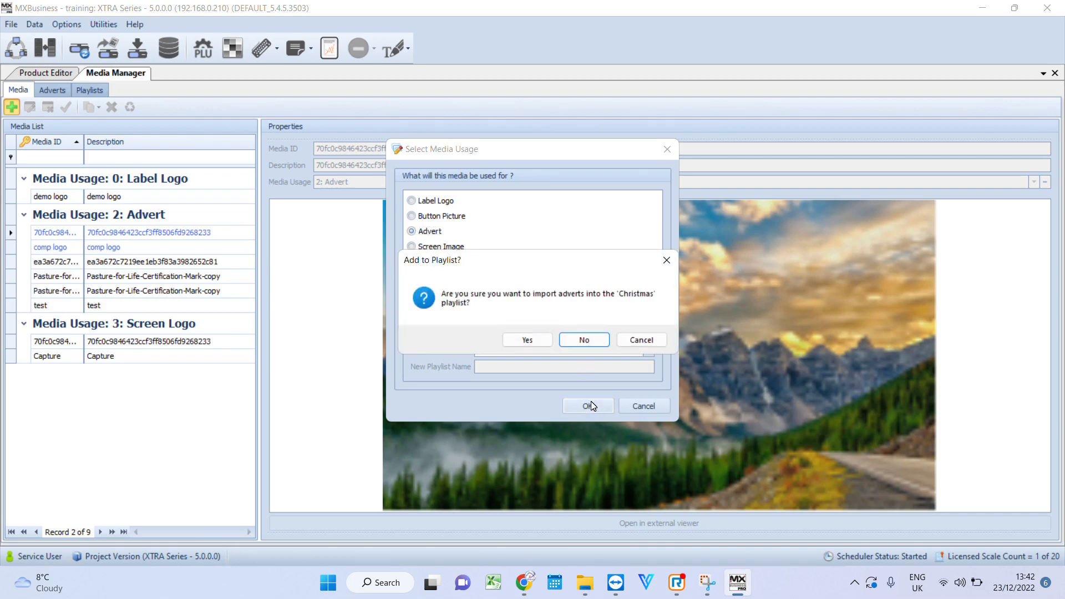
{"action": "left_click", "coordinate": [550, 339]}
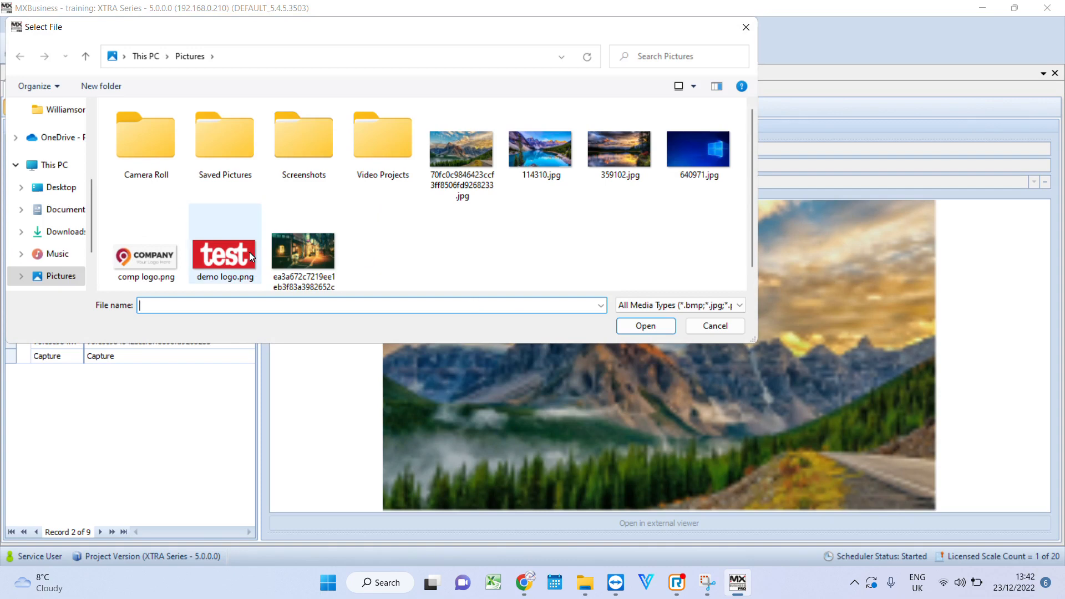
{"action": "double_click", "coordinate": [707, 151]}
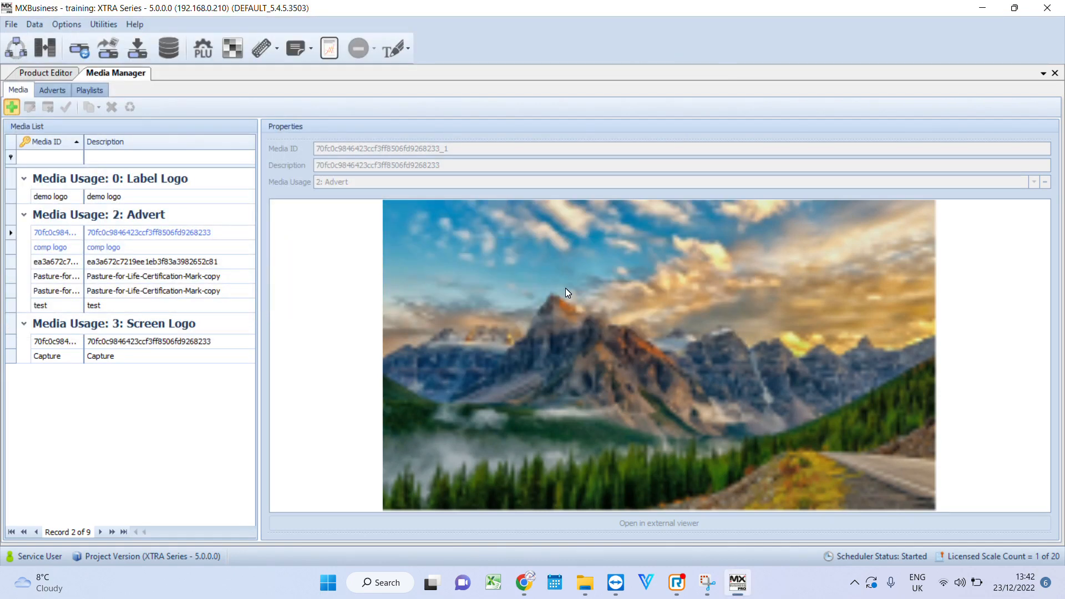
Import comp logo.png from Pictures as an advert into the Christmas playlist
{"action": "left_click", "coordinate": [12, 107]}
{"action": "left_click", "coordinate": [424, 233]}
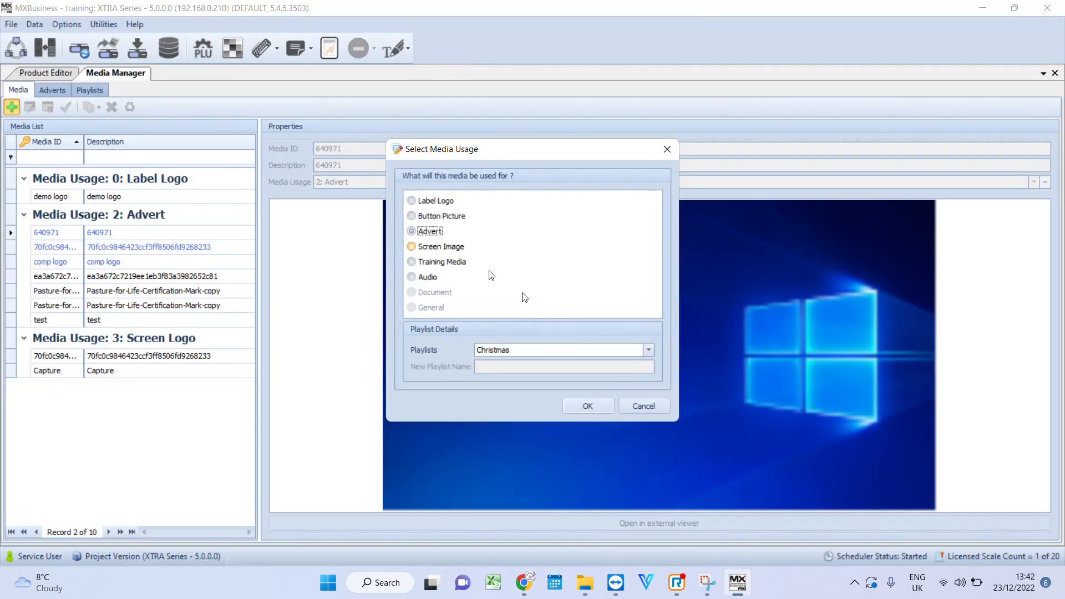
{"action": "left_click", "coordinate": [587, 404]}
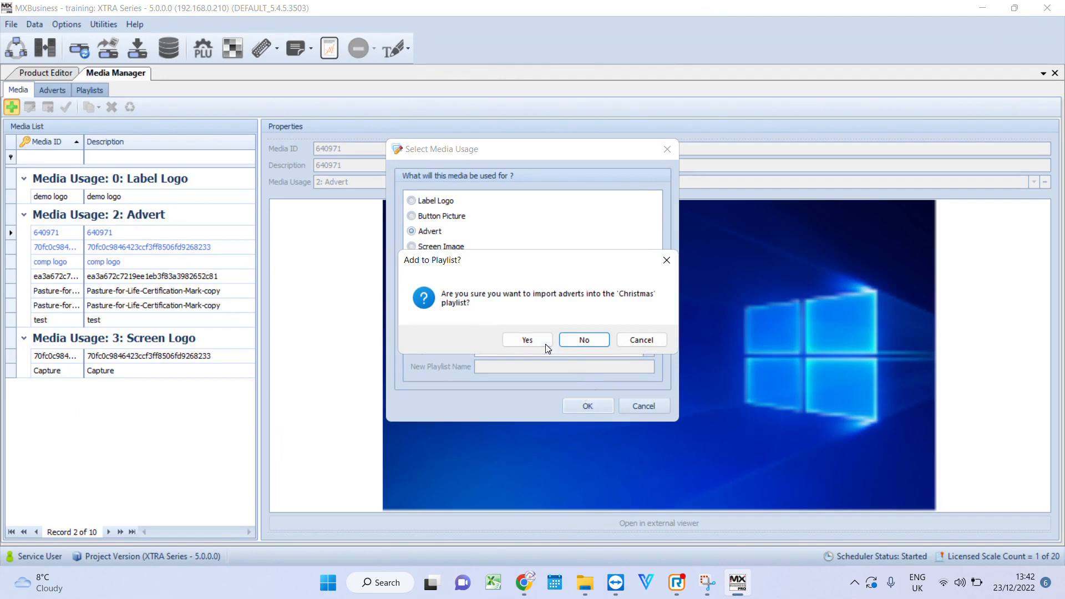
{"action": "left_click", "coordinate": [508, 340]}
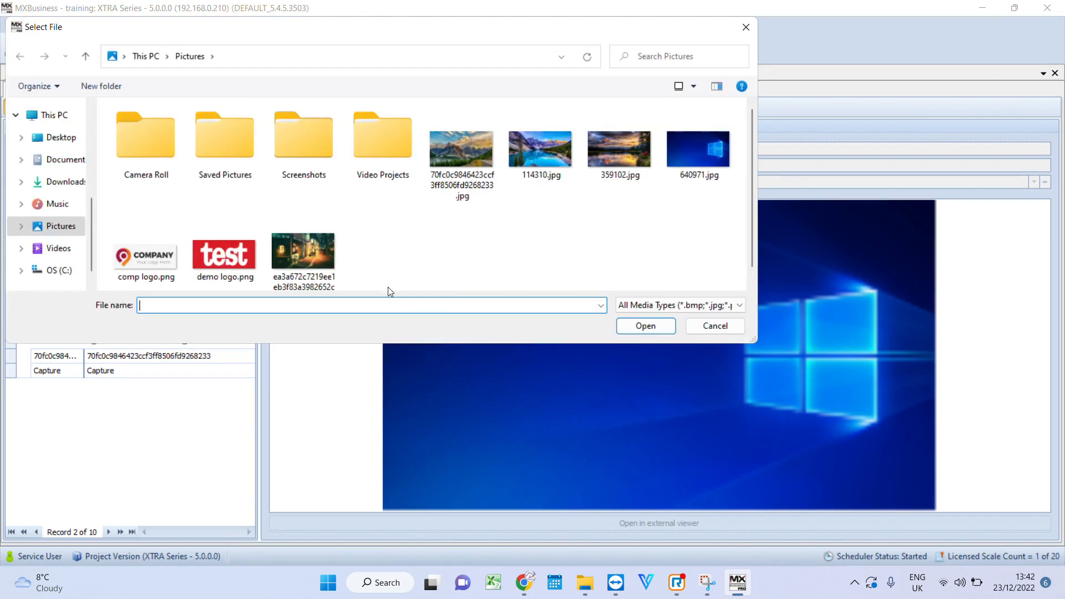
{"action": "left_click", "coordinate": [162, 249]}
{"action": "double_click", "coordinate": [162, 248]}
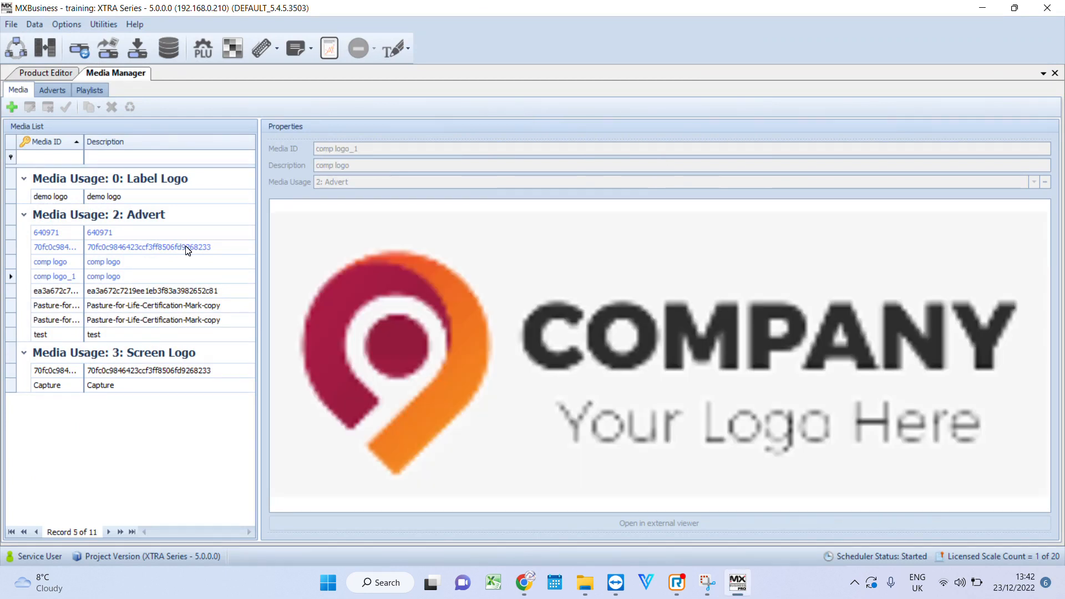
Open the Christmas playlist for editing
{"action": "left_click", "coordinate": [89, 90]}
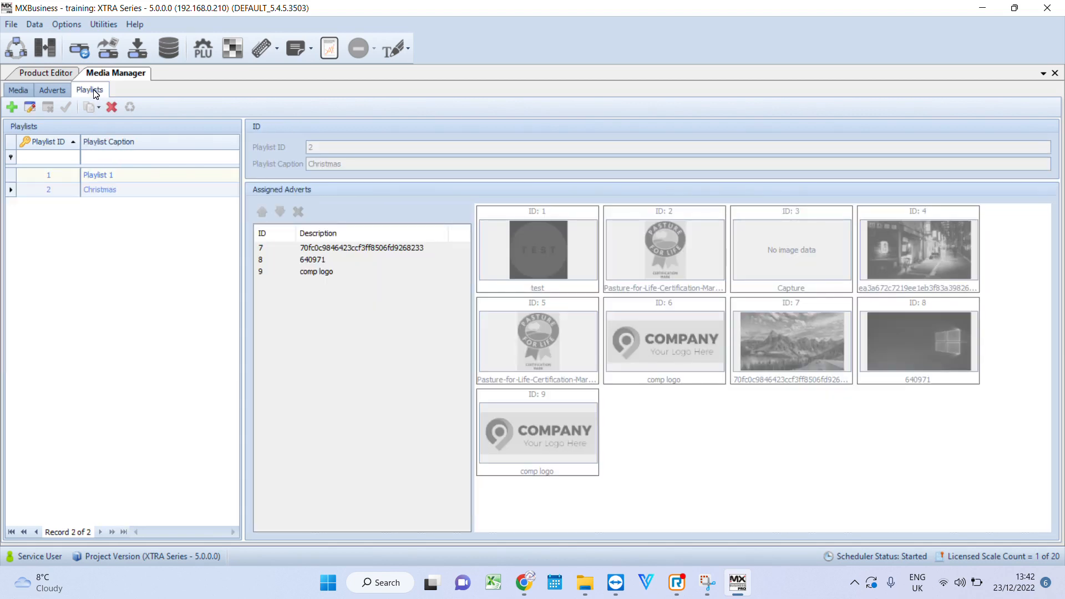
{"action": "left_click", "coordinate": [124, 191]}
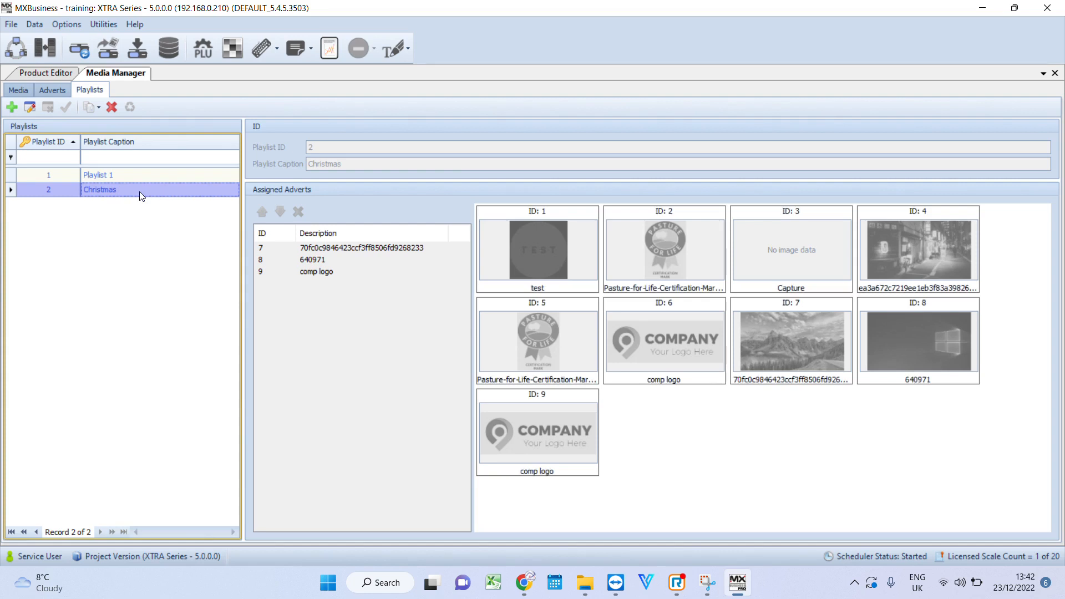
{"action": "double_click", "coordinate": [142, 192]}
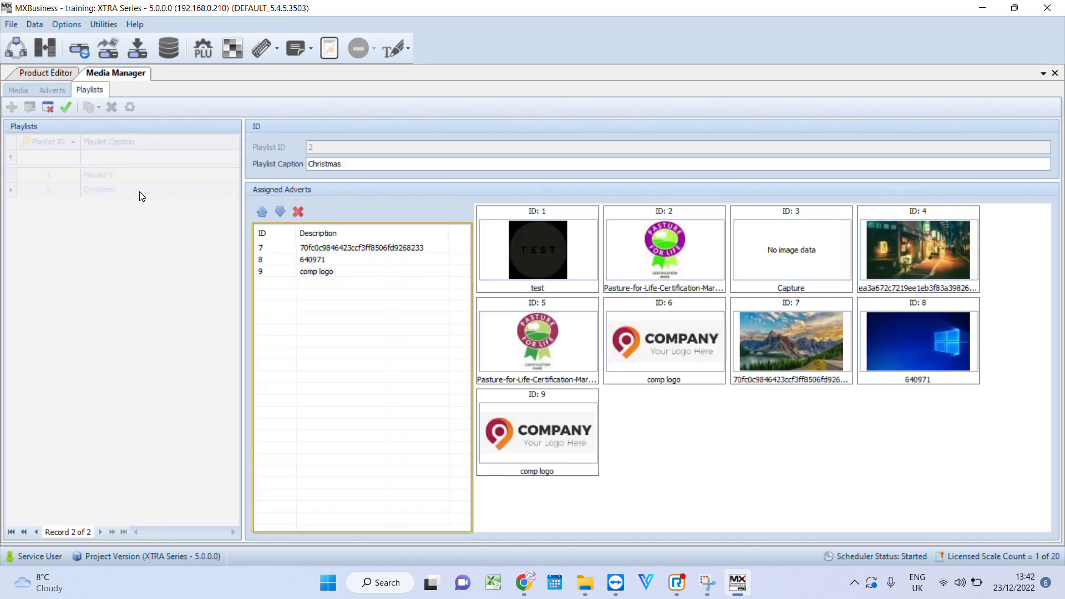
{"action": "left_click", "coordinate": [353, 251]}
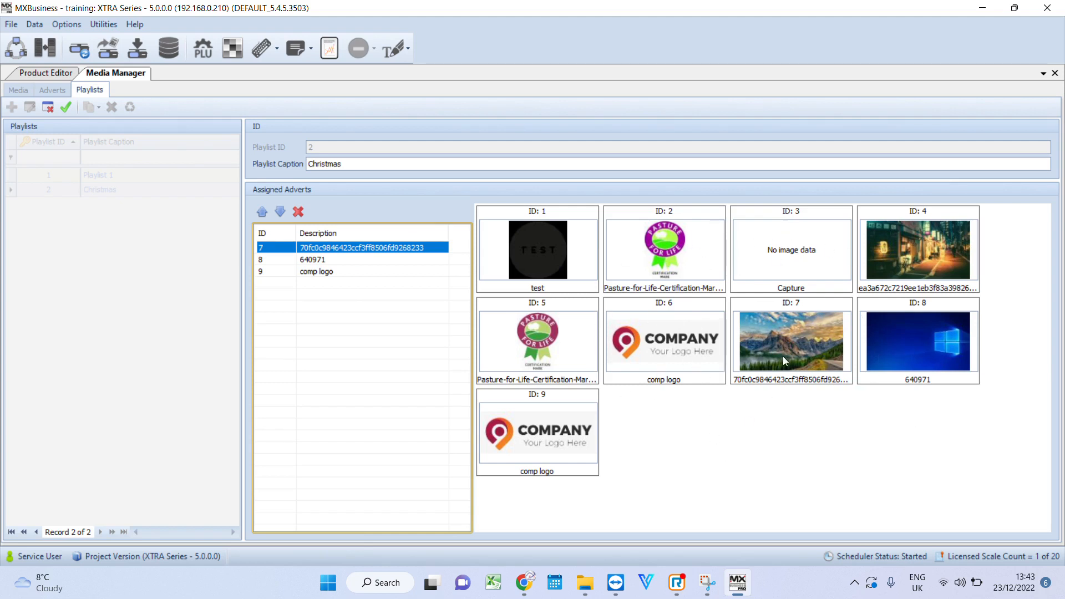
{"action": "left_click", "coordinate": [355, 321]}
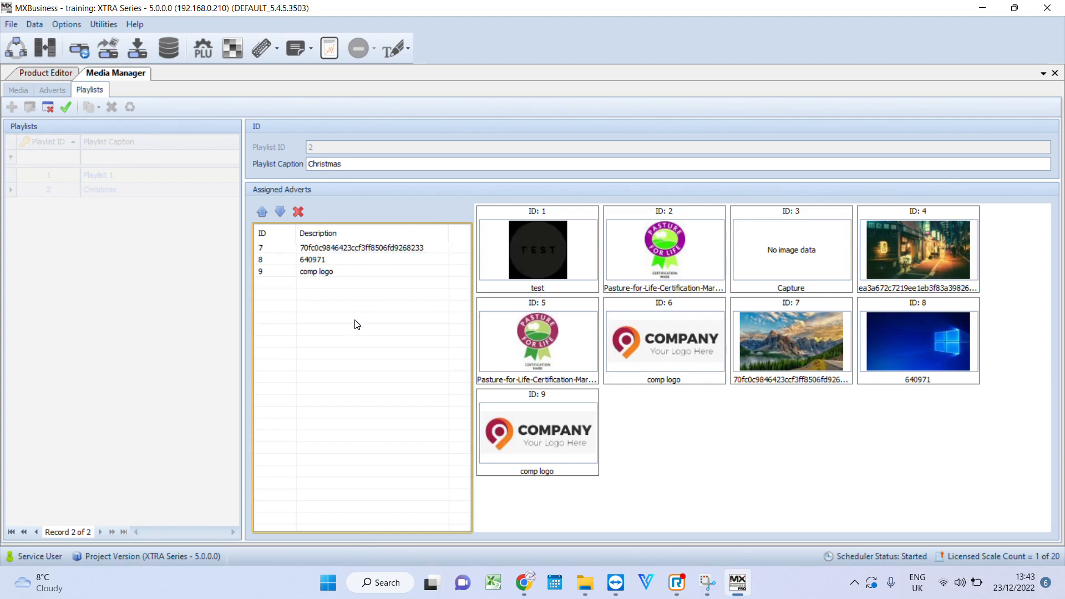
Assign the mountain picture advert (ID 7) to the Christmas playlist a second time, and remove that duplicate entry
{"action": "left_click", "coordinate": [338, 252]}
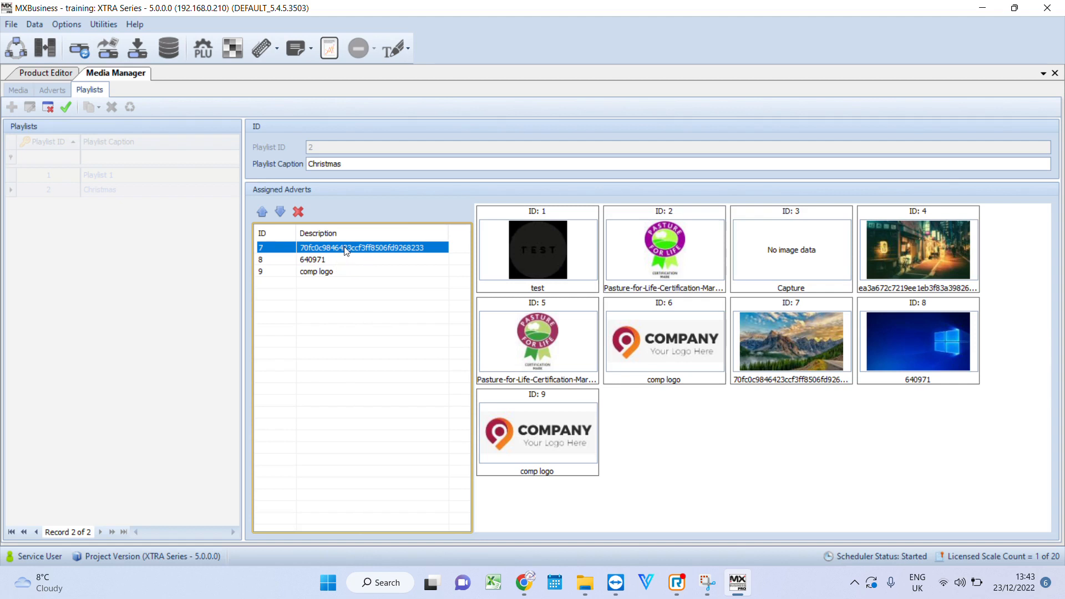
{"action": "double_click", "coordinate": [759, 321]}
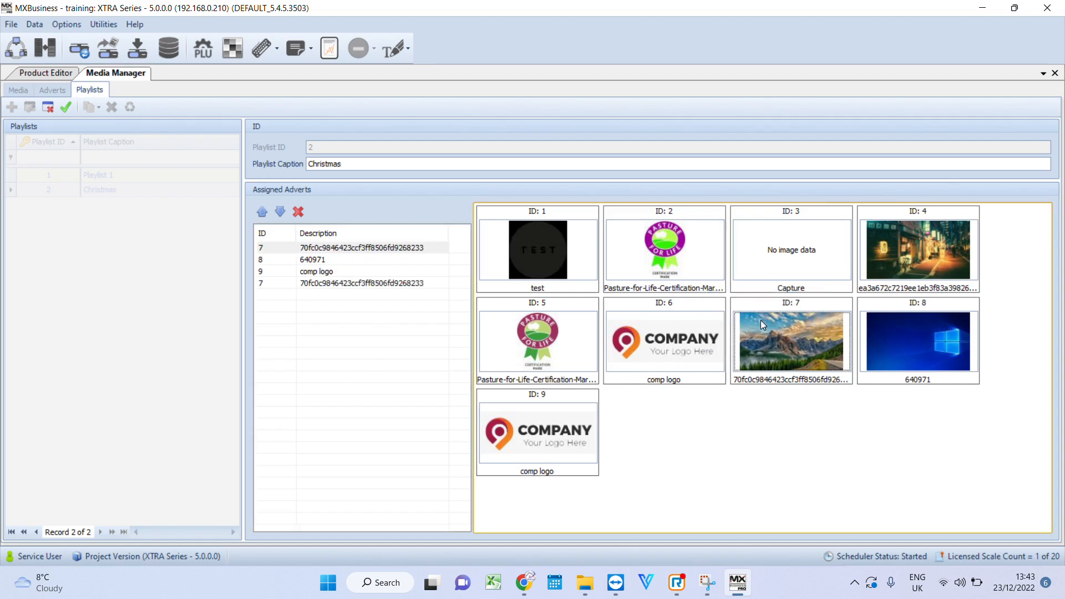
{"action": "left_click", "coordinate": [394, 286]}
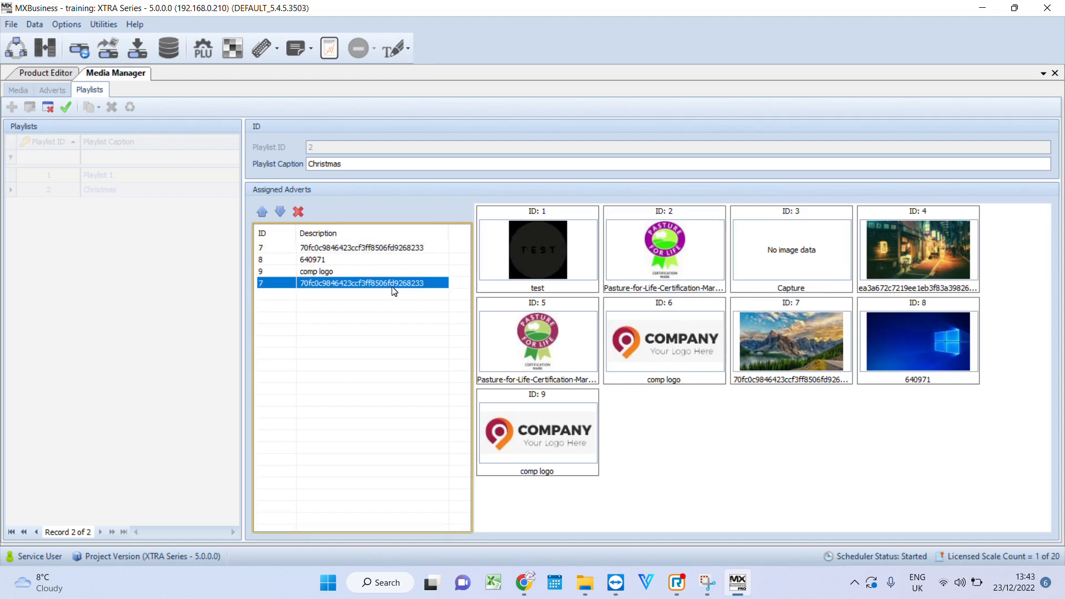
{"action": "left_click", "coordinate": [296, 213]}
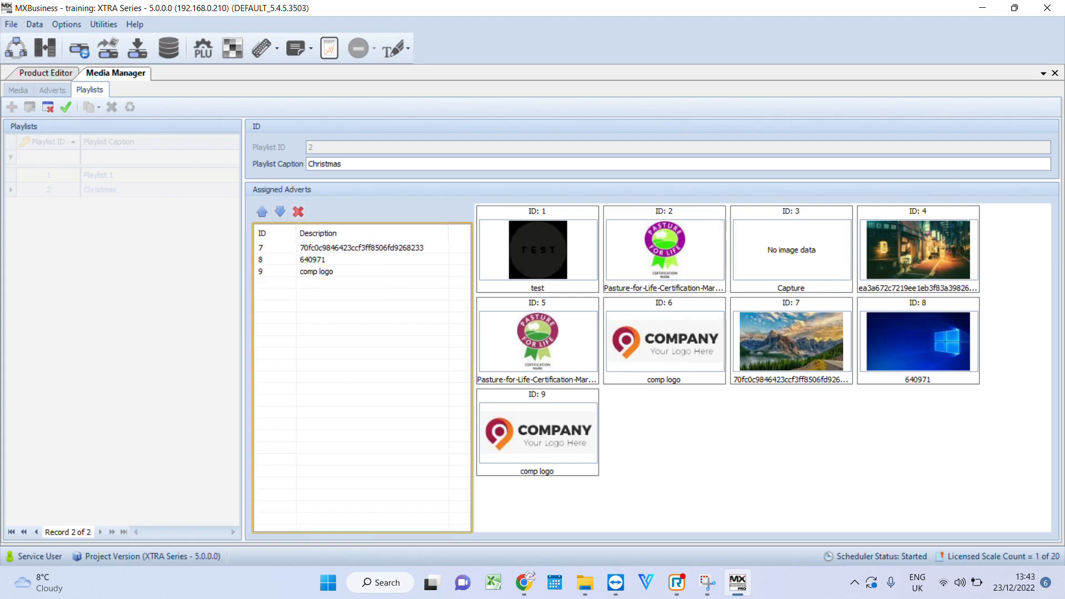
Move the mountain picture advert (ID 7) to the end of the Christmas playlist's assigned adverts
{"action": "left_click", "coordinate": [305, 261]}
{"action": "left_click", "coordinate": [302, 275]}
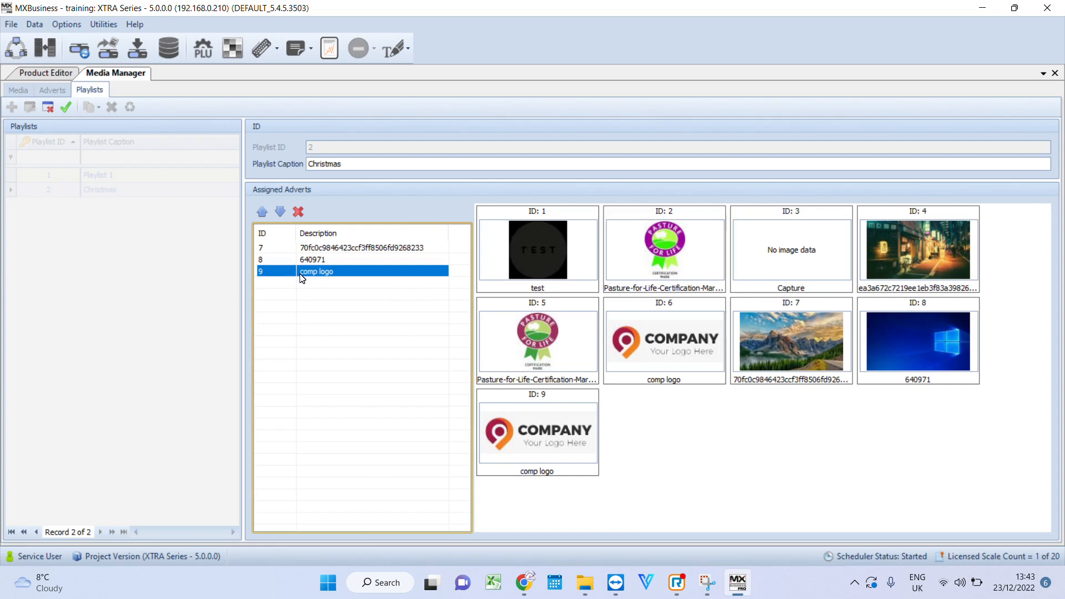
{"action": "left_click", "coordinate": [326, 250]}
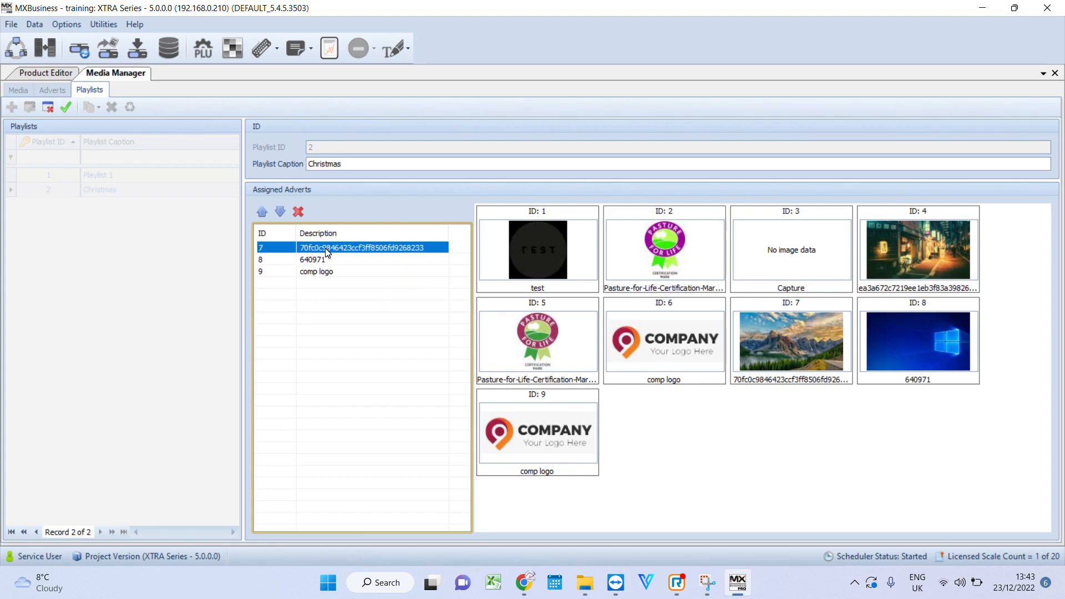
{"action": "left_click", "coordinate": [279, 213]}
{"action": "left_click", "coordinate": [279, 212]}
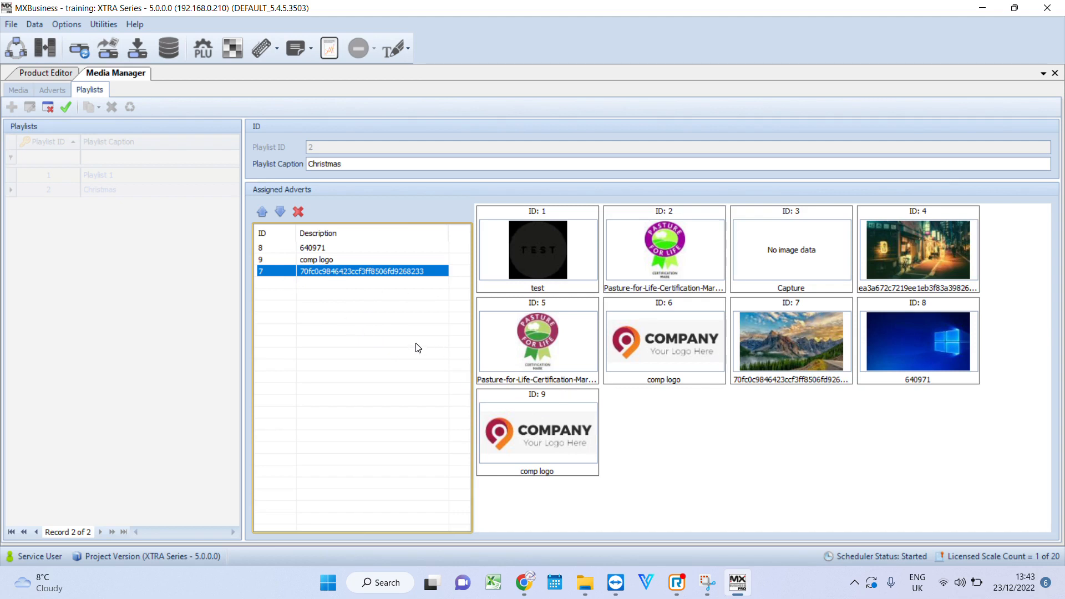
Move the comp logo advert (ID 9) to first place in the Christmas playlist and save the playlist
{"action": "left_click", "coordinate": [332, 260]}
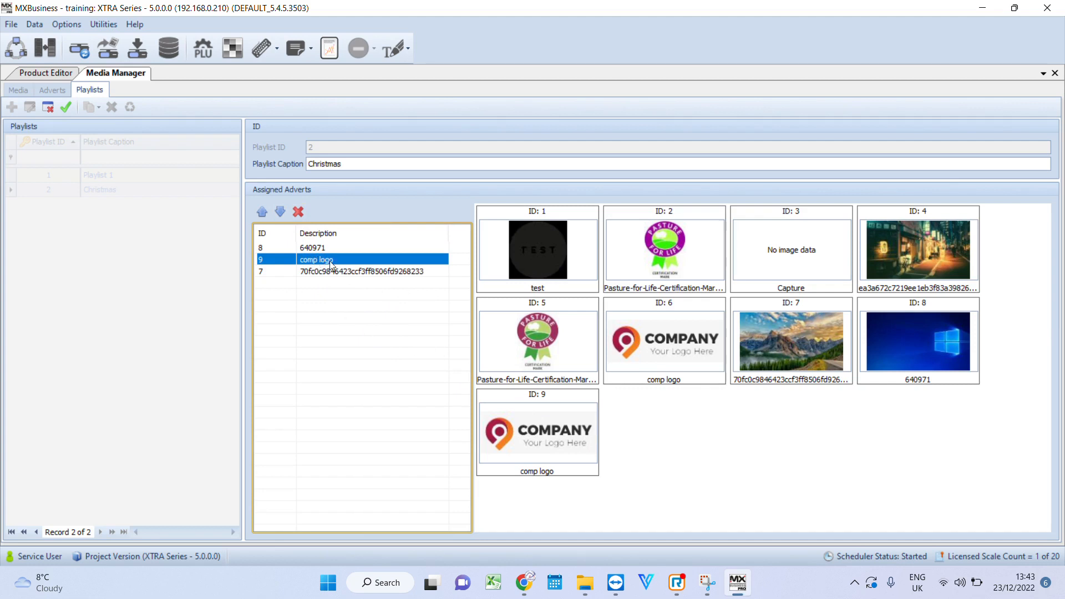
{"action": "left_click", "coordinate": [263, 213]}
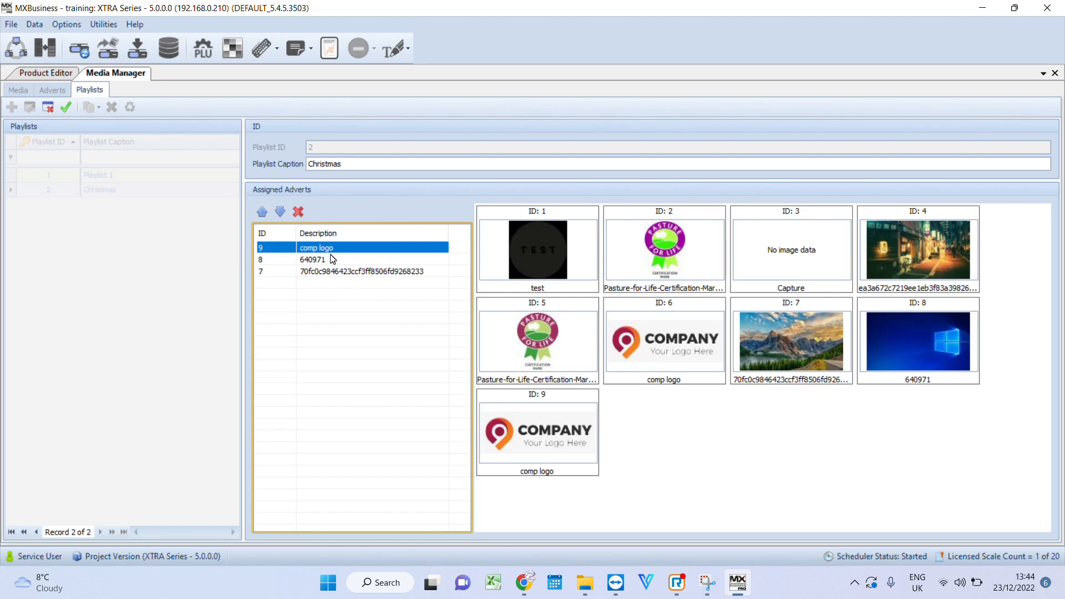
{"action": "left_click", "coordinate": [67, 106]}
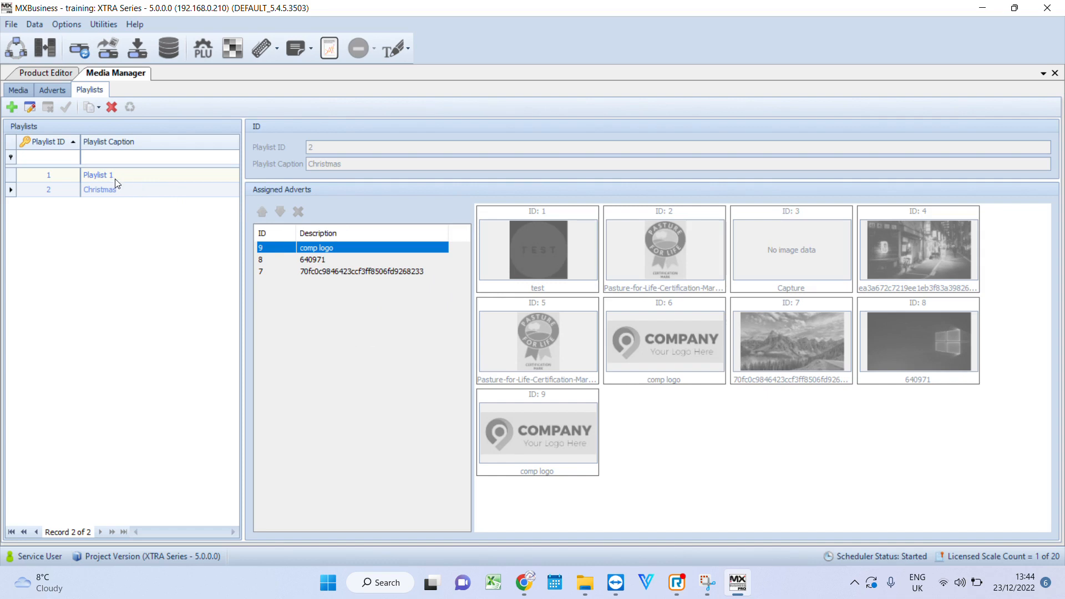
Open the comp logo advert with ID 6 for editing from the advert list
{"action": "left_click", "coordinate": [55, 93]}
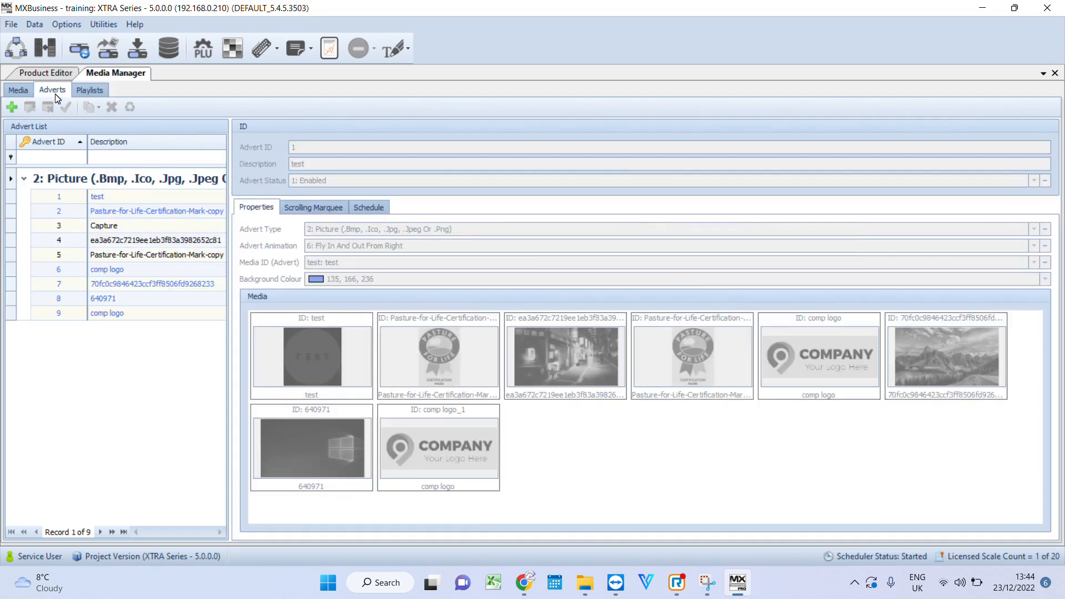
{"action": "left_click", "coordinate": [175, 284]}
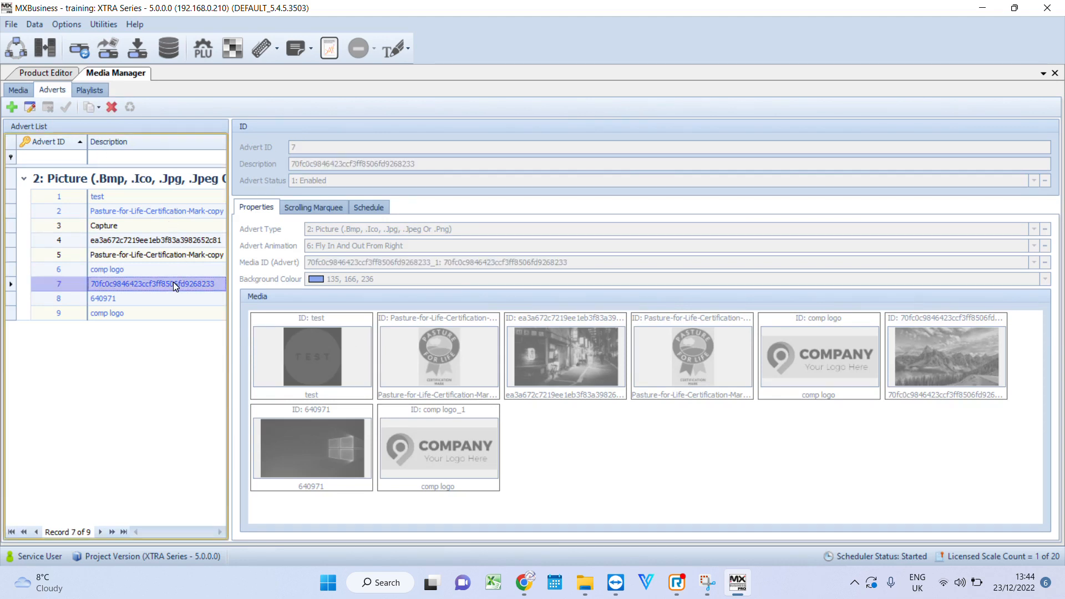
{"action": "left_click", "coordinate": [159, 272]}
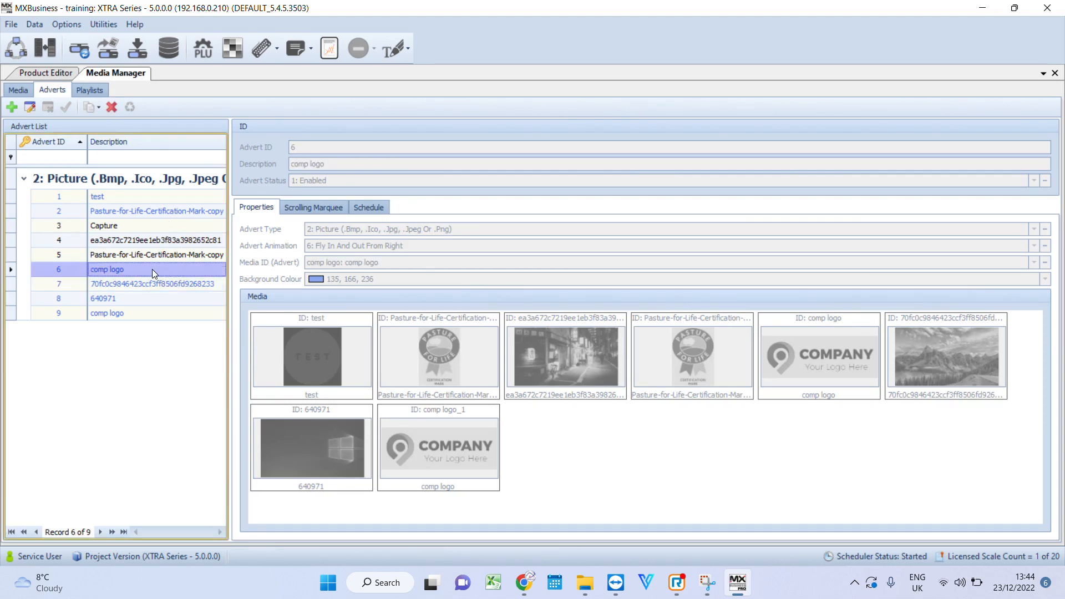
{"action": "double_click", "coordinate": [123, 276]}
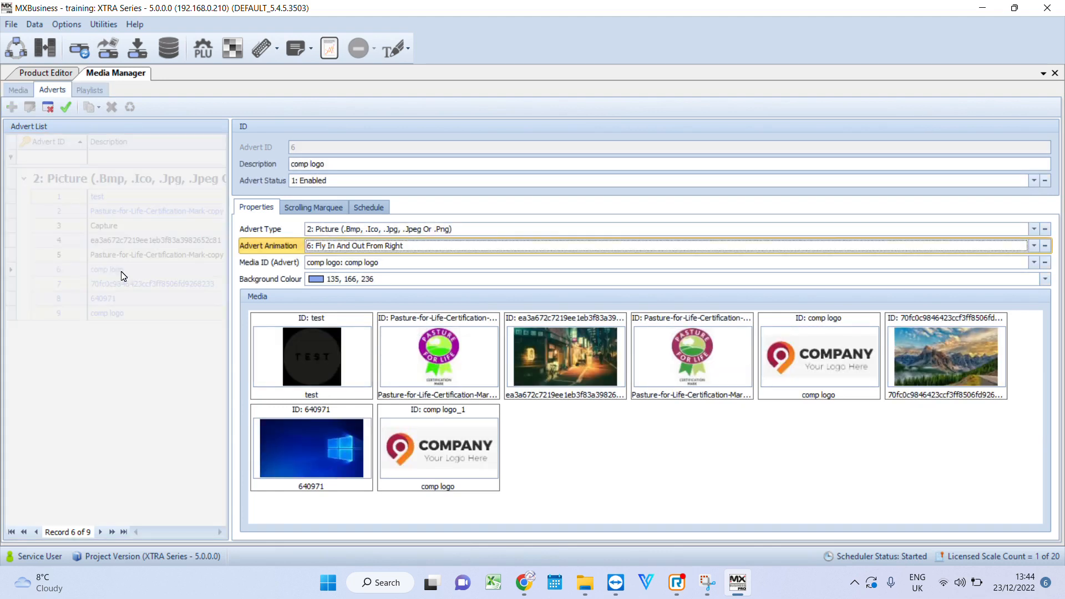
Review the available animation options for the comp logo advert without choosing another one
{"action": "left_click", "coordinate": [331, 246]}
{"action": "left_click", "coordinate": [349, 249]}
{"action": "left_click", "coordinate": [369, 249]}
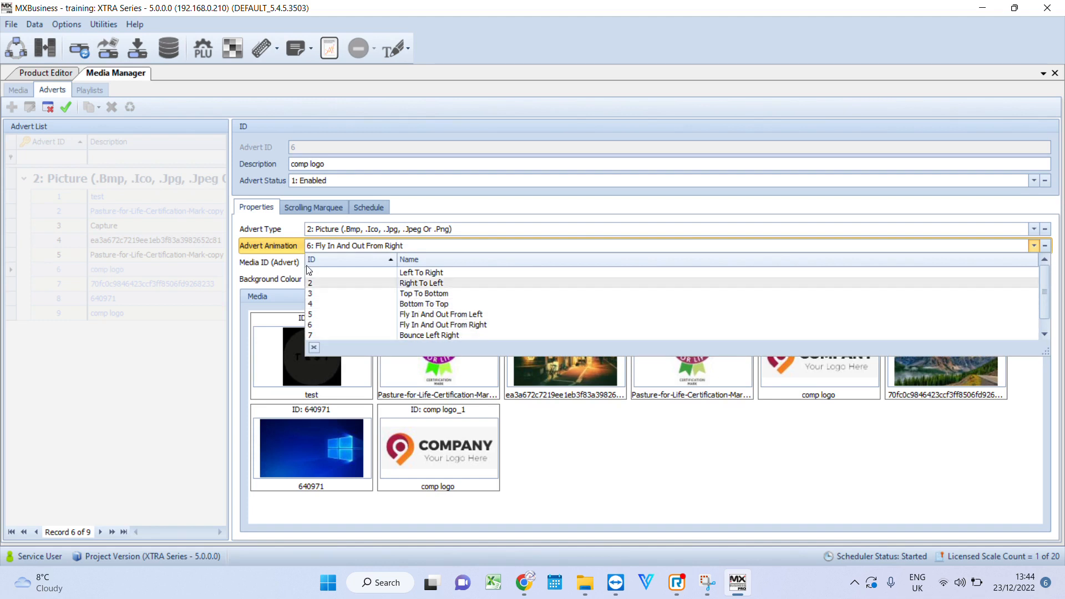
{"action": "left_click", "coordinate": [277, 253]}
Set the comp logo advert's scheduled duration to 10 seconds (0:00:10) and save the advert
{"action": "left_click", "coordinate": [379, 209]}
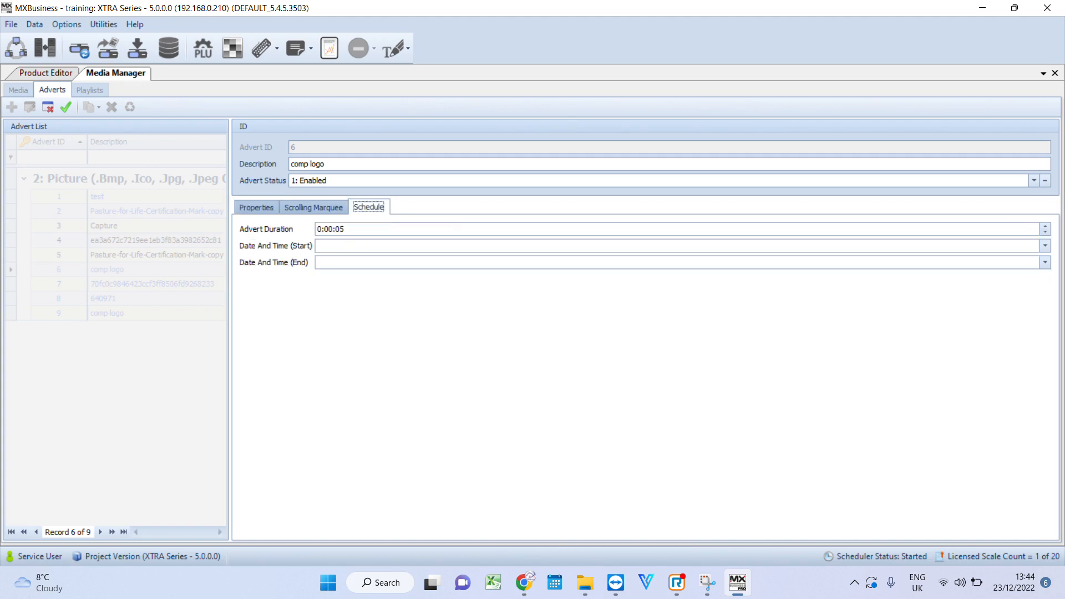
{"action": "left_click", "coordinate": [342, 229]}
{"action": "left_click_drag", "start_coordinate": [353, 229], "coordinate": [336, 229]}
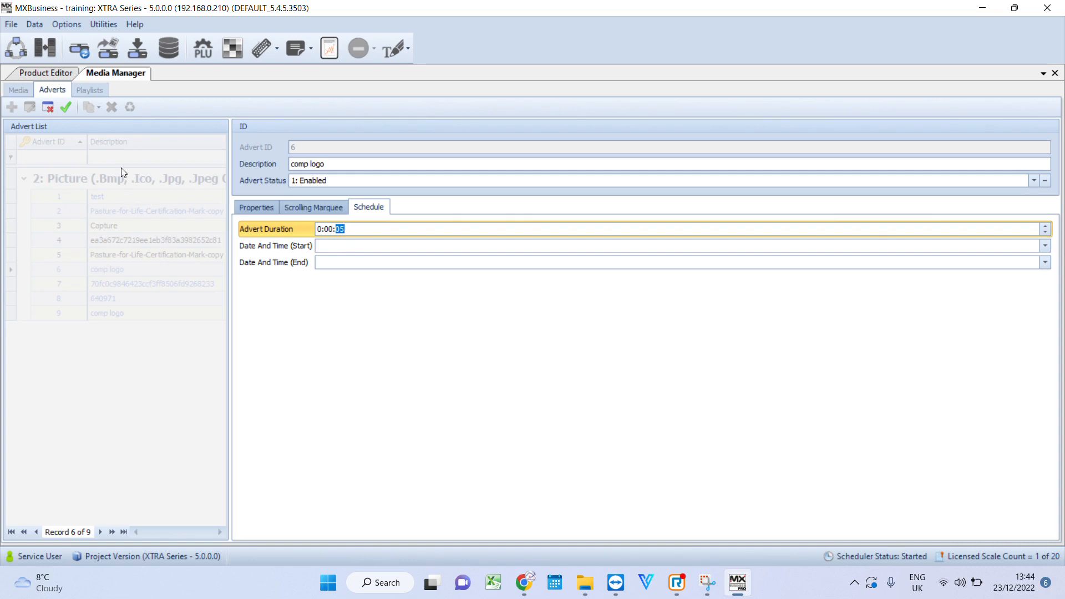
{"action": "type", "text": "10"}
{"action": "left_click", "coordinate": [69, 107]}
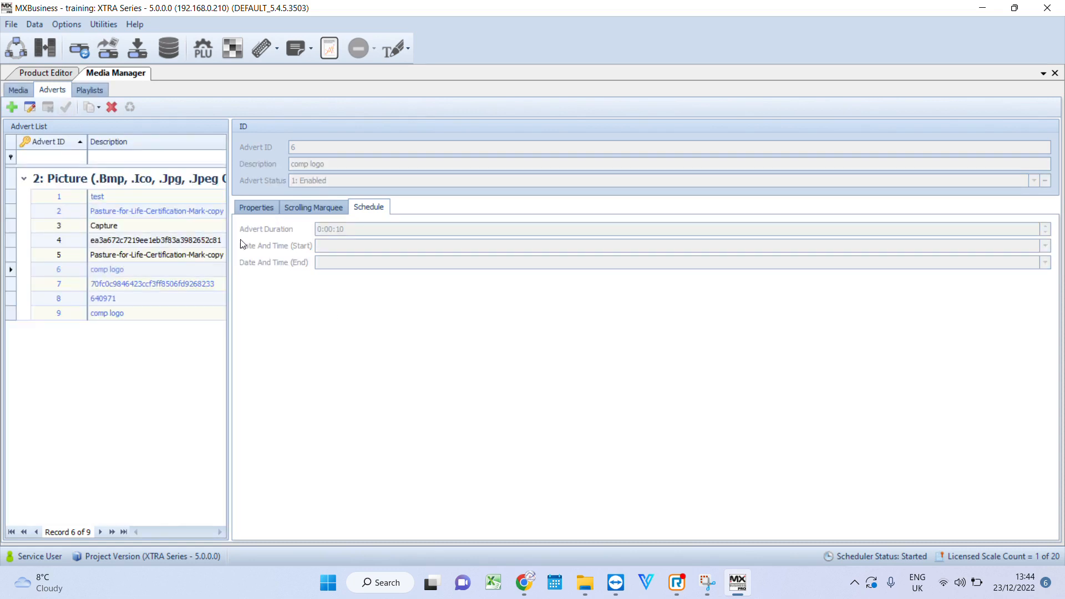
Compare the adverts assigned to Playlist 1 with those assigned to the Christmas playlist
{"action": "left_click", "coordinate": [84, 92]}
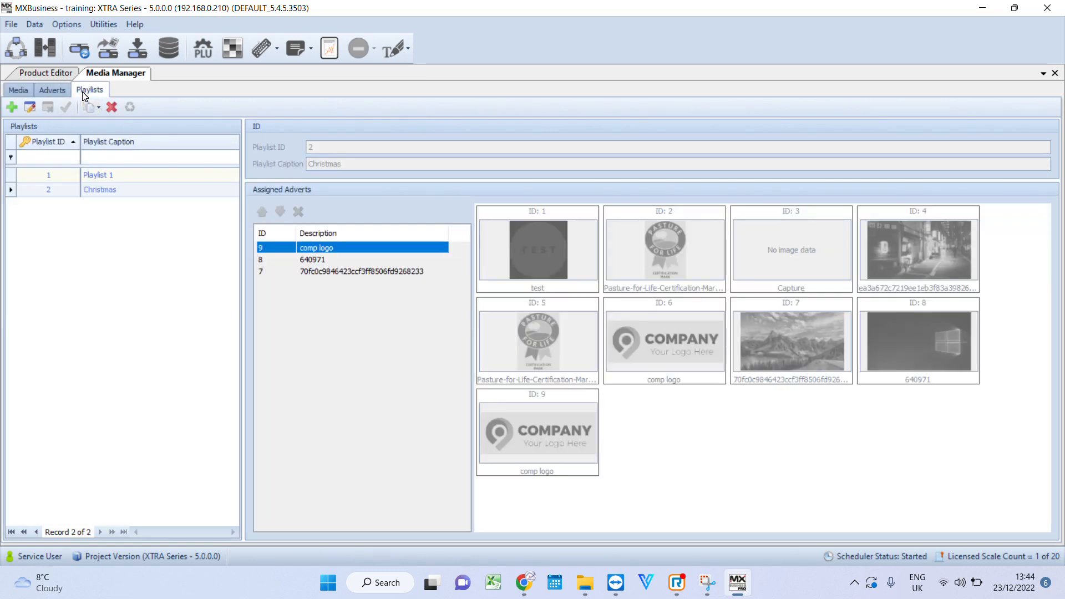
{"action": "left_click", "coordinate": [125, 191]}
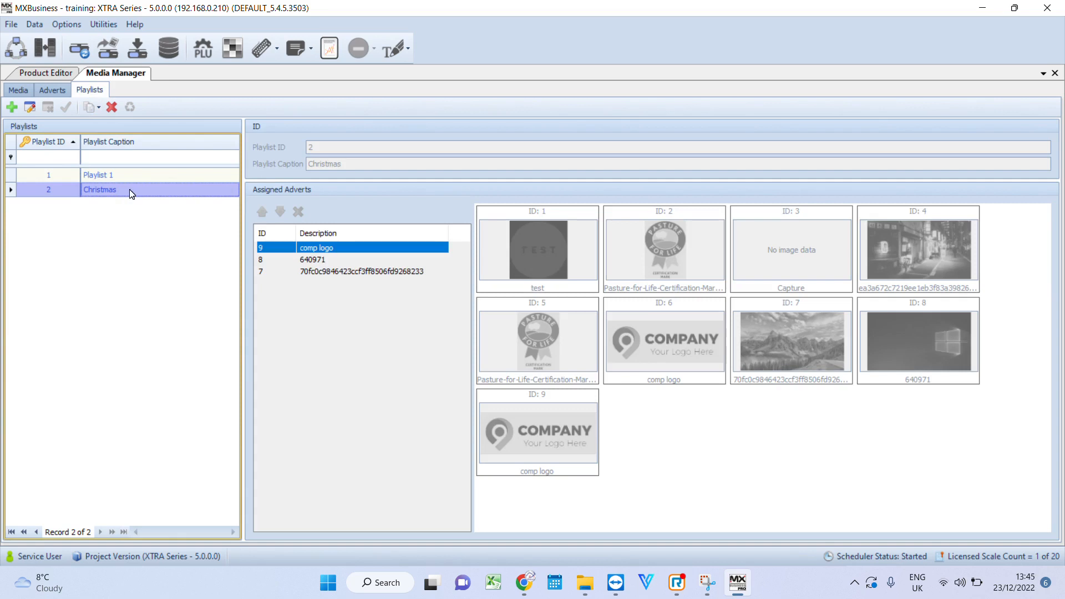
{"action": "left_click", "coordinate": [133, 177]}
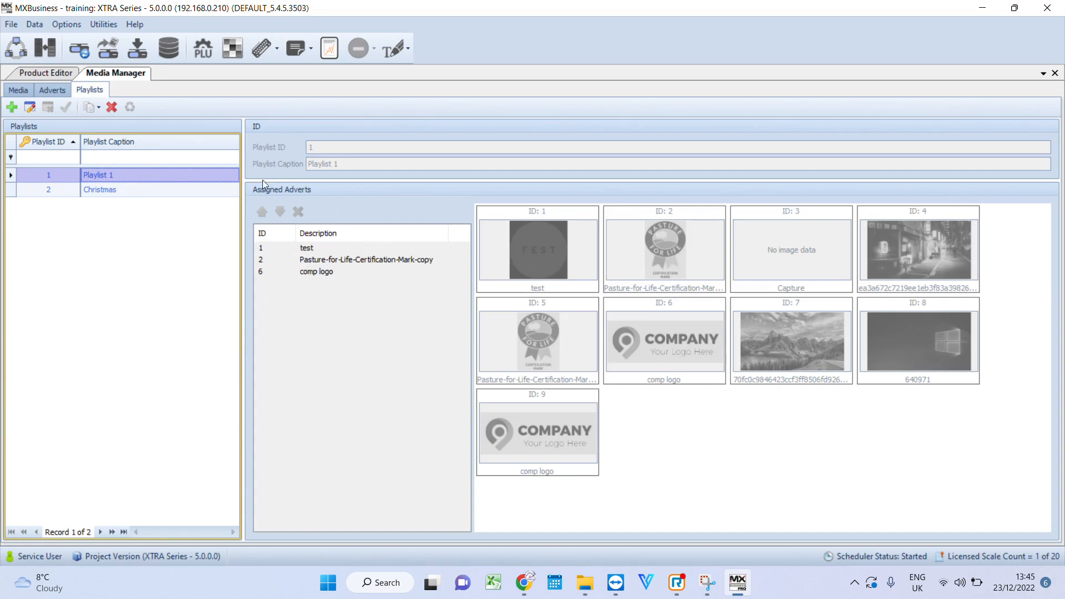
{"action": "left_click", "coordinate": [119, 193]}
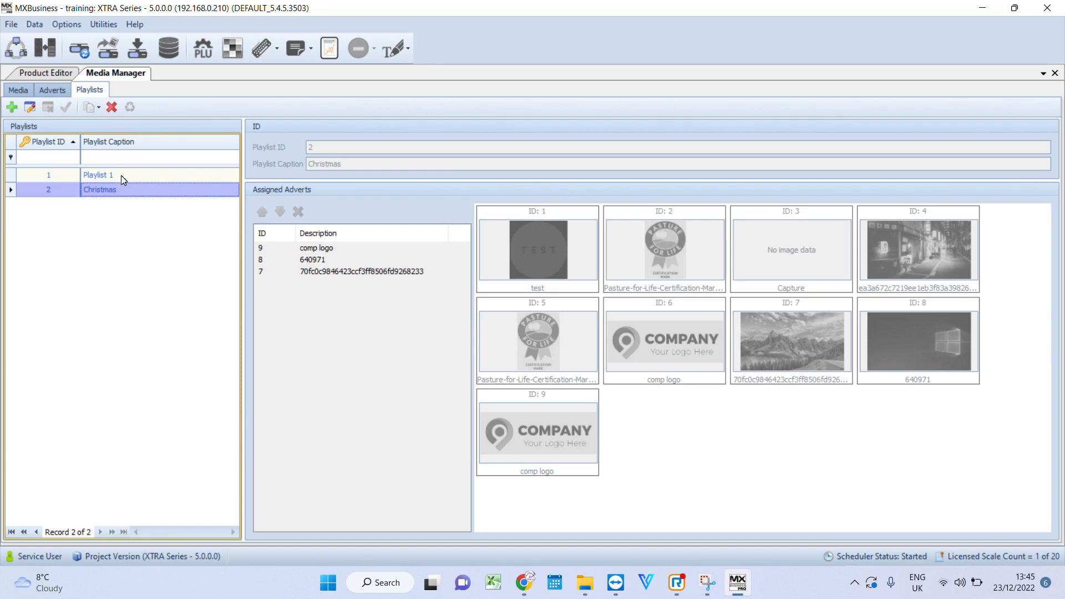
{"action": "left_click", "coordinate": [121, 176]}
{"action": "left_click", "coordinate": [126, 190]}
Open the machine configuration of the StandAlone 0 scale from the Network Editor
{"action": "left_click", "coordinate": [14, 51]}
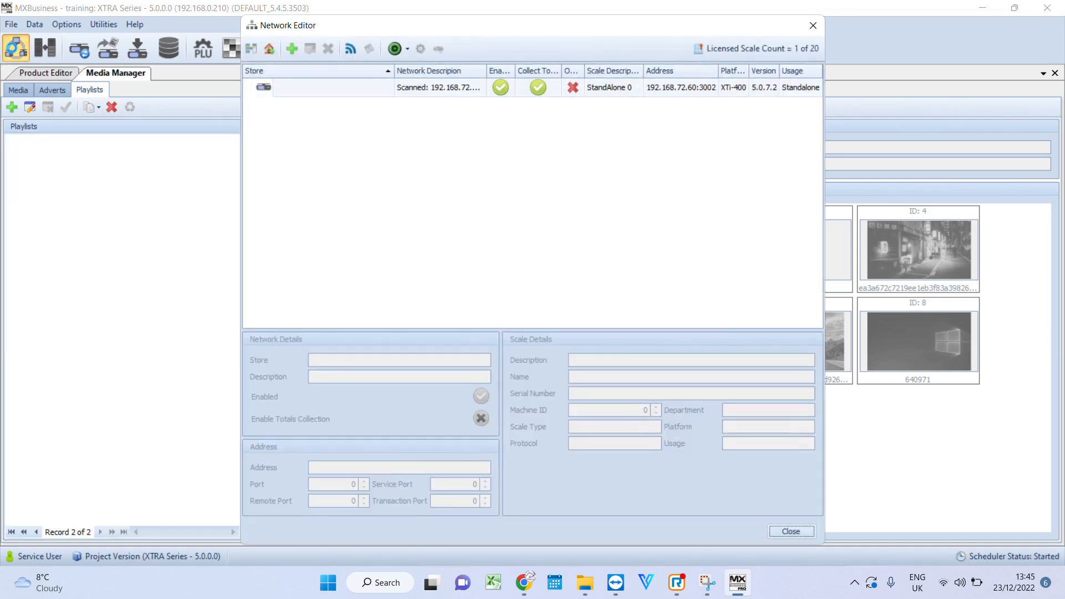
{"action": "right_click", "coordinate": [477, 93]}
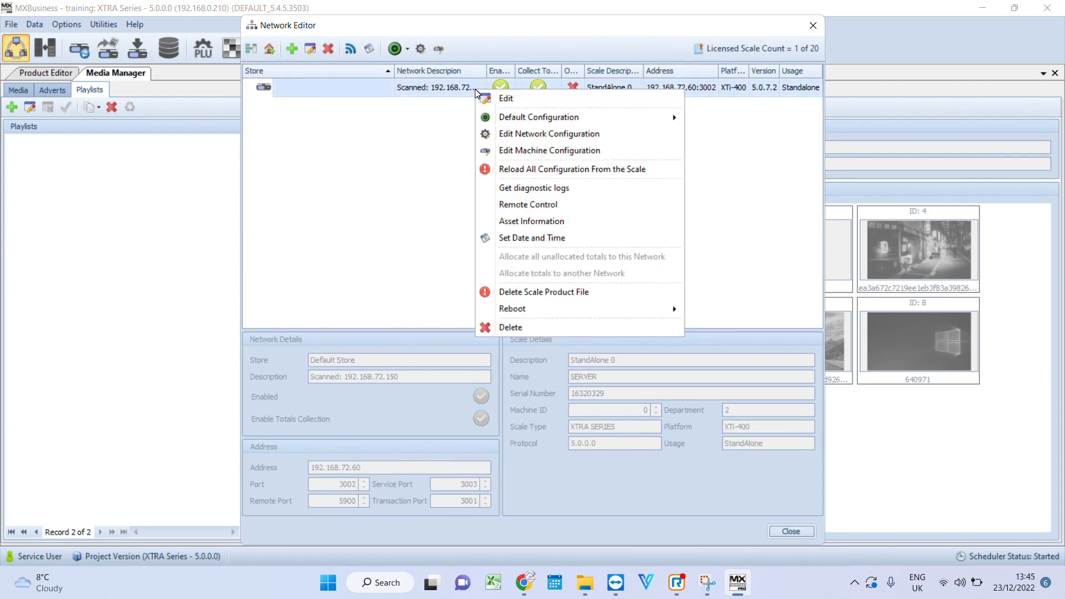
{"action": "left_click", "coordinate": [509, 151]}
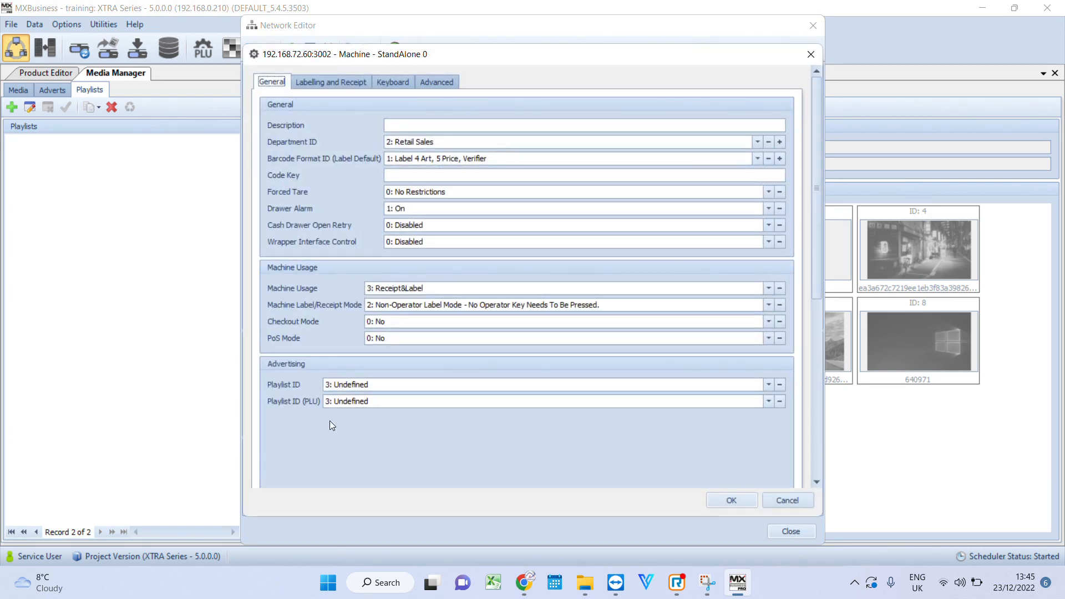
Set the scale's advertising Playlist ID to 2: Christmas, accept the configuration and close the Network Editor
{"action": "mouse_move", "coordinate": [387, 386]}
{"action": "left_click", "coordinate": [767, 384]}
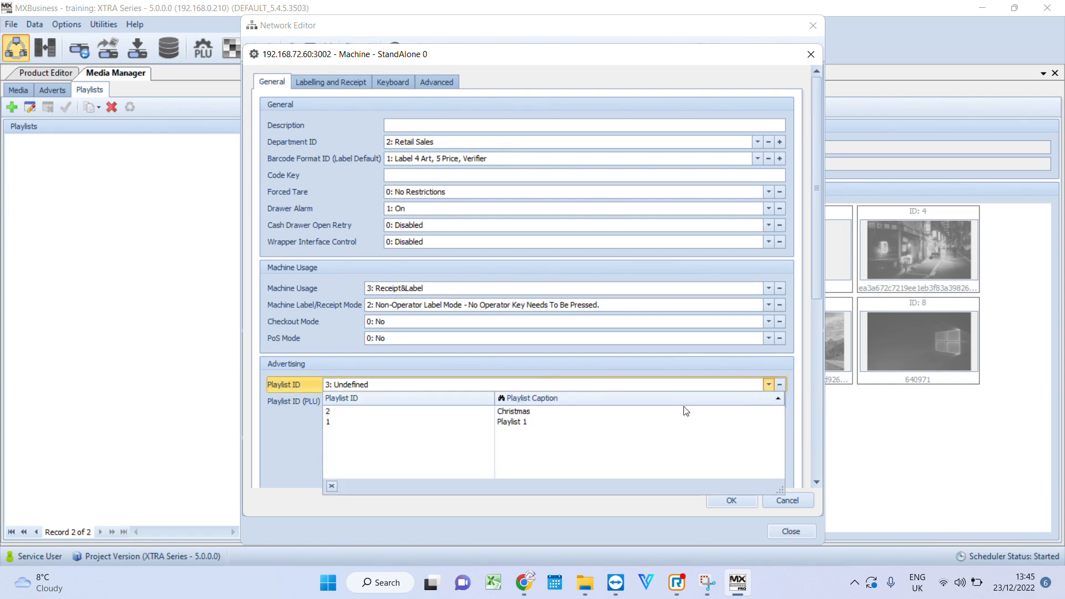
{"action": "left_click", "coordinate": [523, 415]}
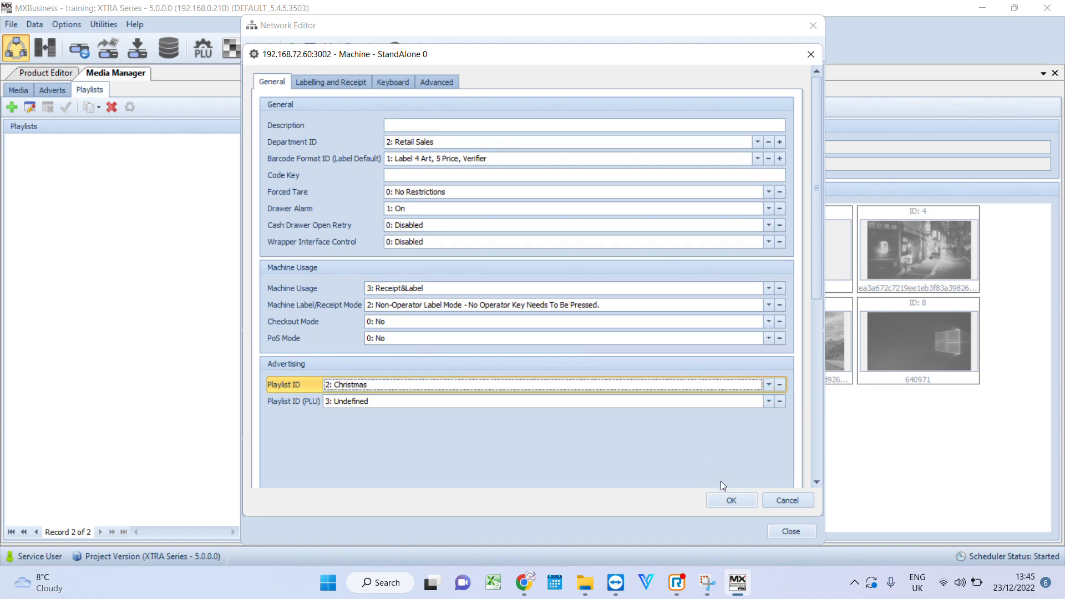
{"action": "left_click", "coordinate": [728, 502]}
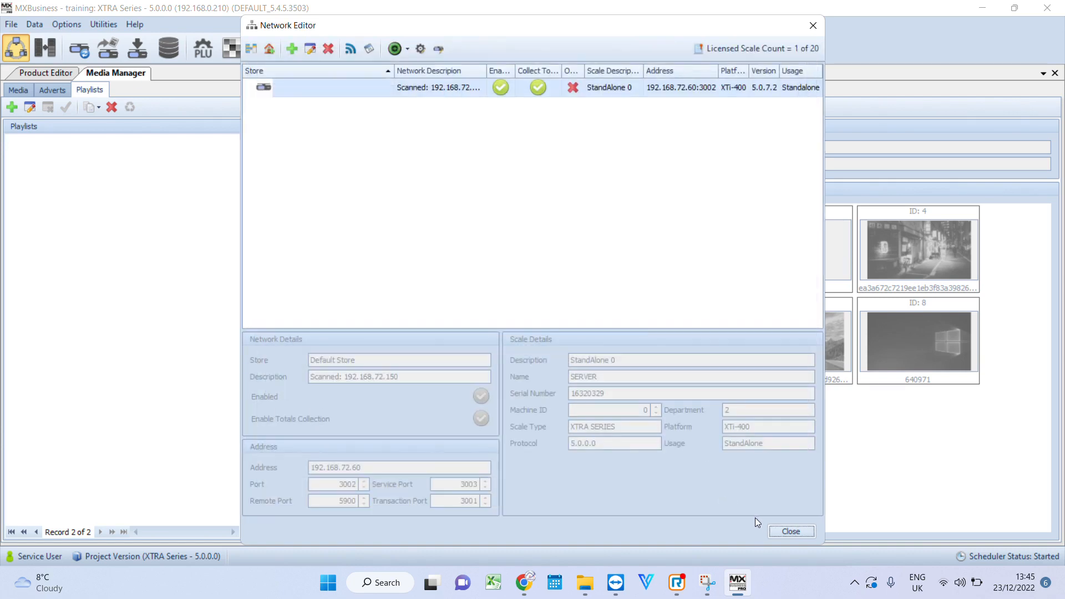
{"action": "left_click", "coordinate": [778, 528]}
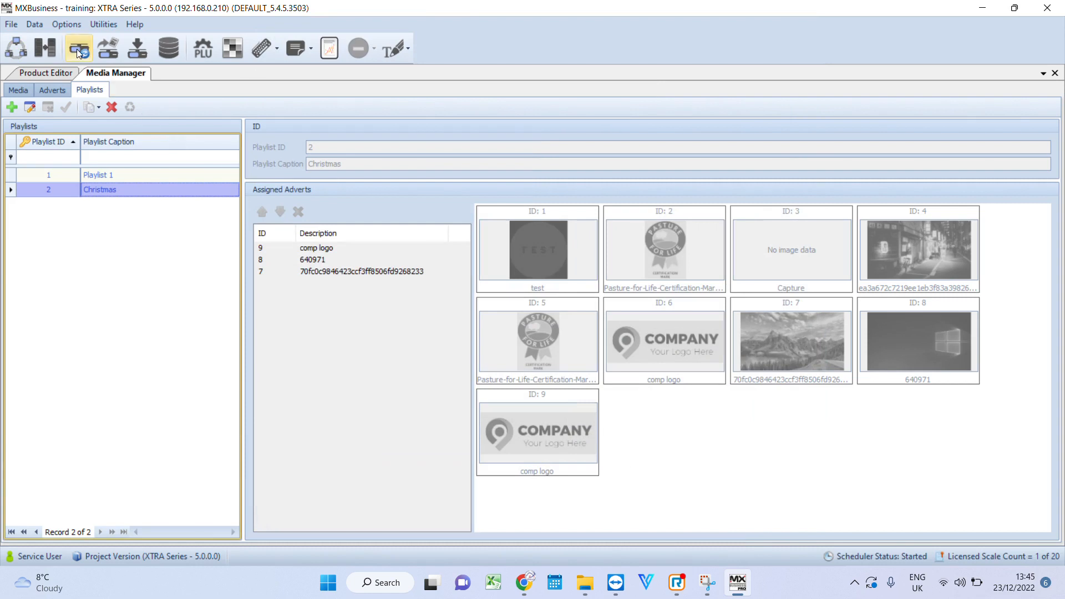